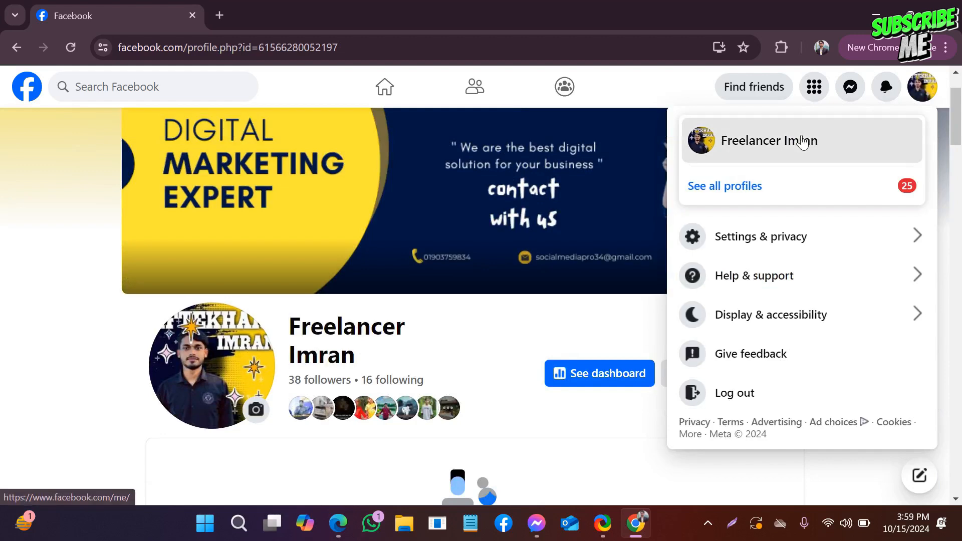
- Open the Facebook settings page for the current profile
left_click(801, 140)
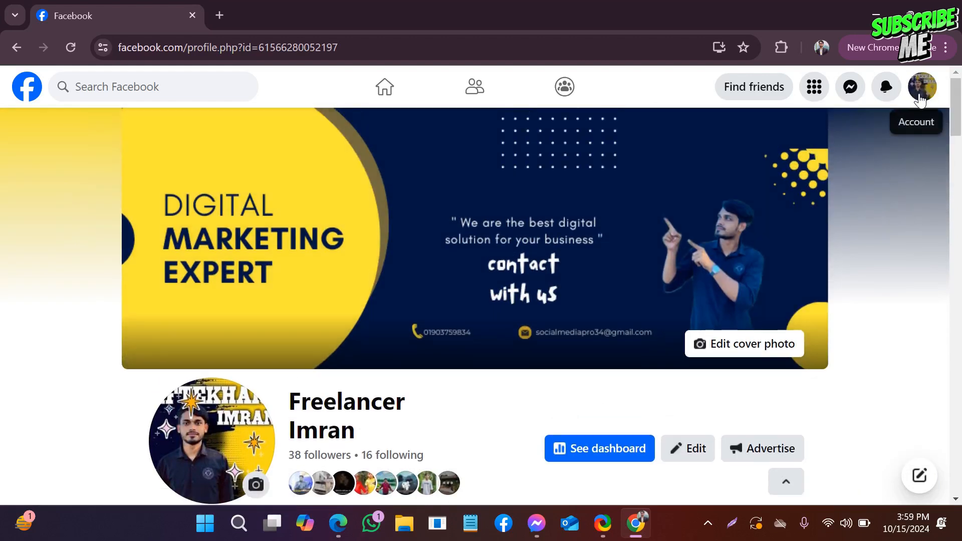
left_click(928, 87)
left_click(743, 249)
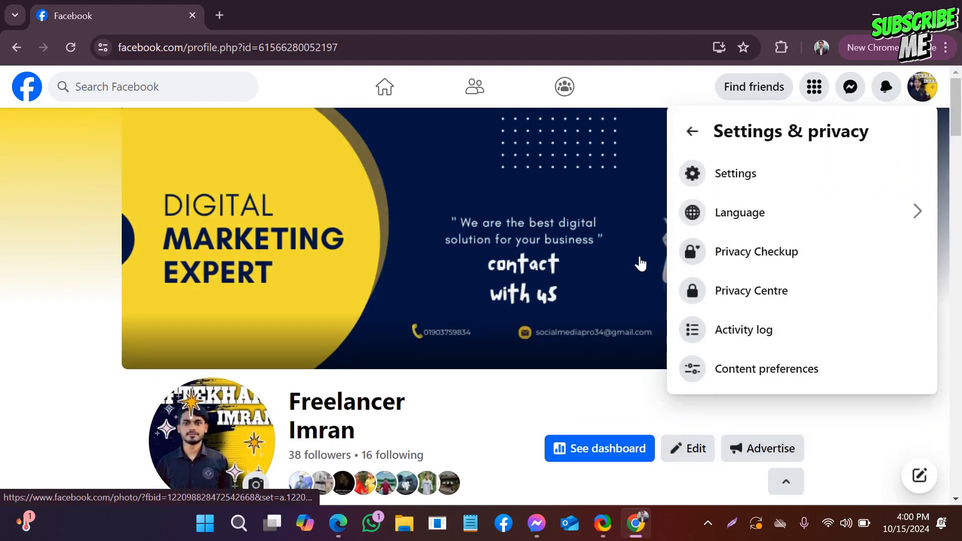
left_click(730, 174)
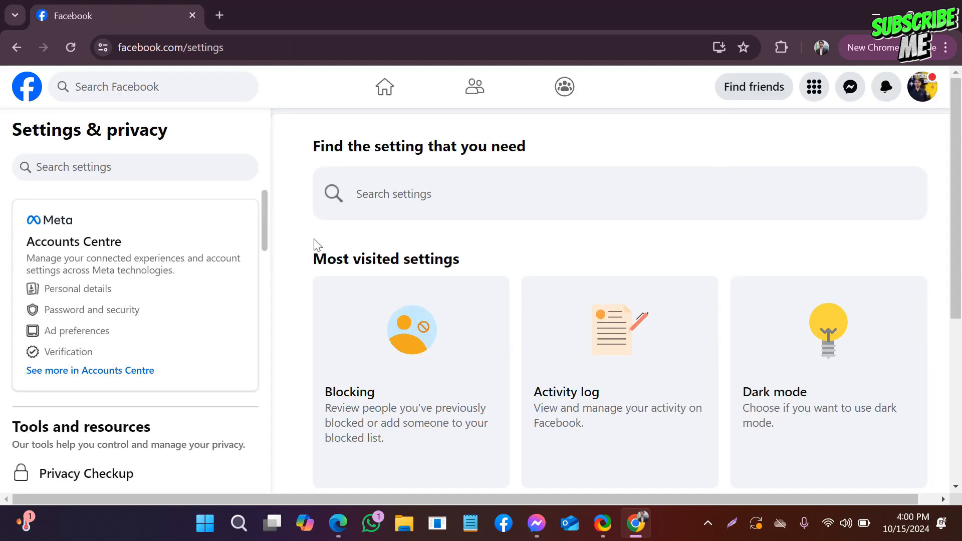
left_click(733, 523)
left_click_drag(2, 168, 384, 433)
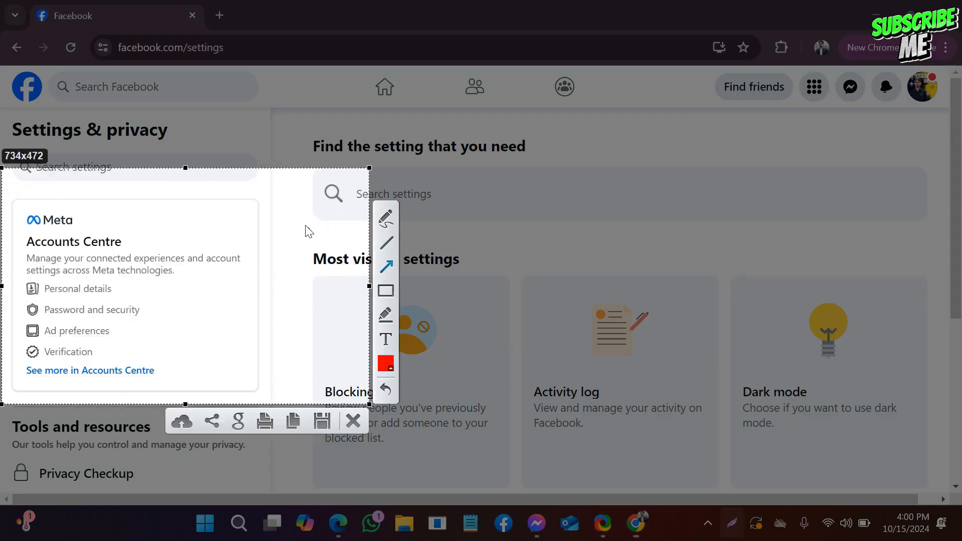
mouse_move(300, 219)
left_mouse_down()
mouse_move(95, 295)
mouse_move(98, 286)
left_mouse_up()
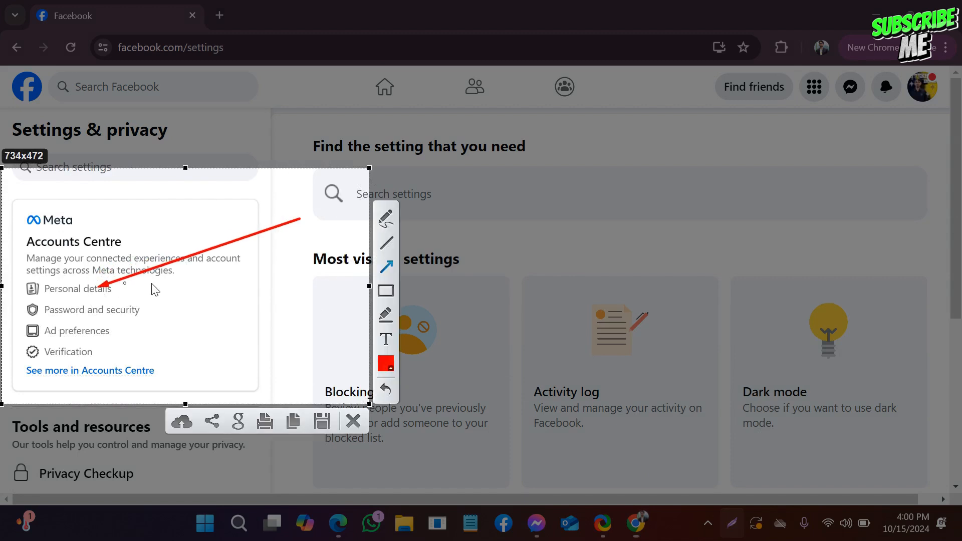
left_click(354, 422)
- Open Meta's Accounts Centre from the settings page and bring its account settings into reach
left_click(101, 295)
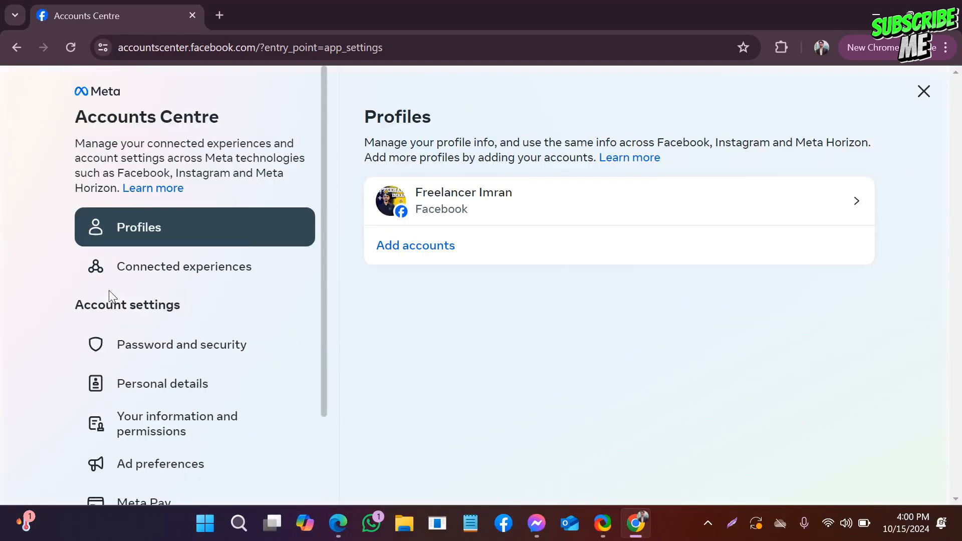
scroll(191, 276, "down", 2)
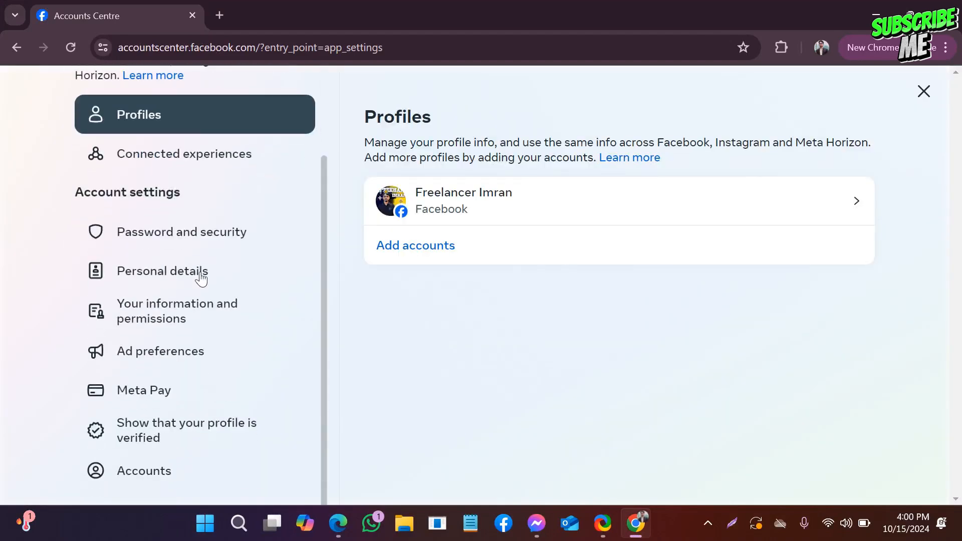
left_click(735, 526)
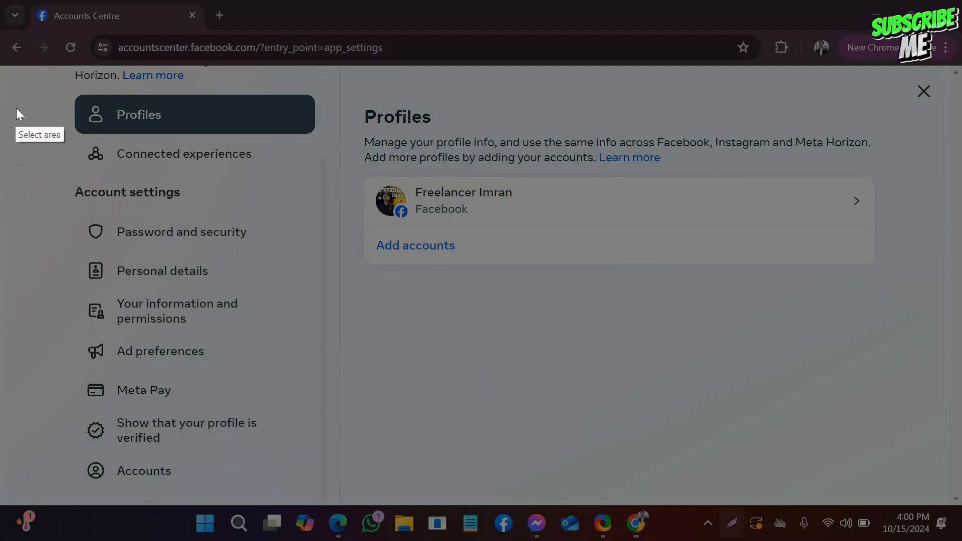
left_click_drag(16, 106, 380, 279)
left_click_drag(375, 318, 375, 354)
left_click(404, 214)
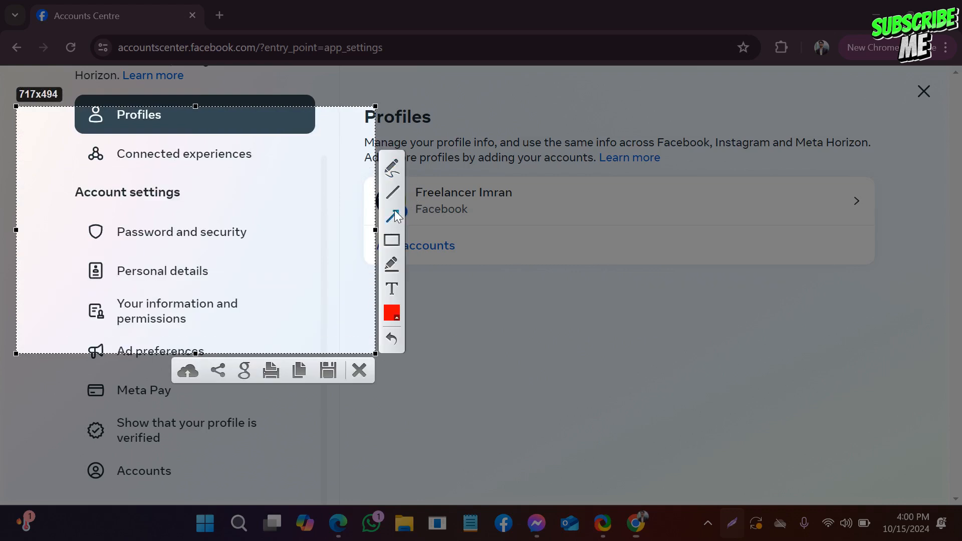
mouse_move(308, 188)
left_mouse_down()
mouse_move(280, 223)
mouse_move(183, 272)
left_mouse_up()
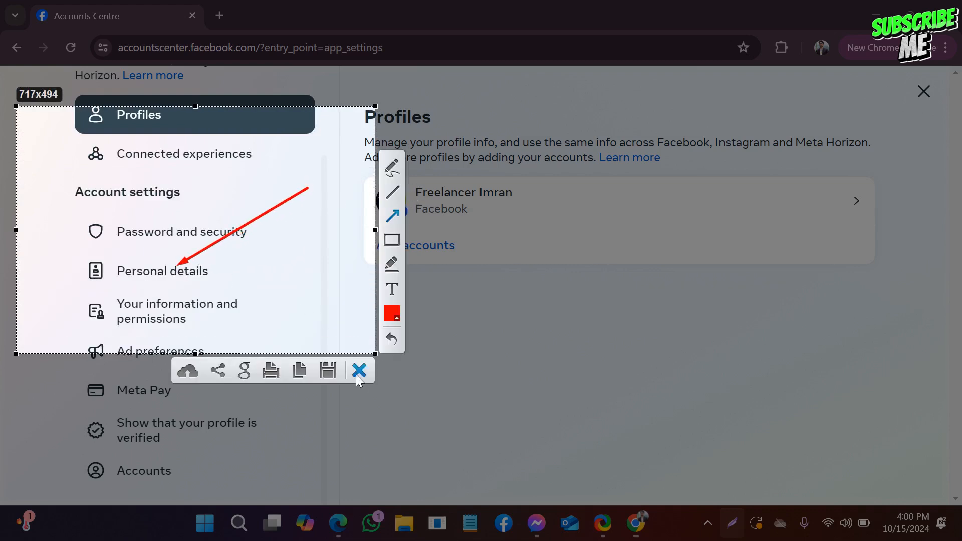
left_click(358, 371)
- Open the Personal details section of the account settings
left_click(190, 274)
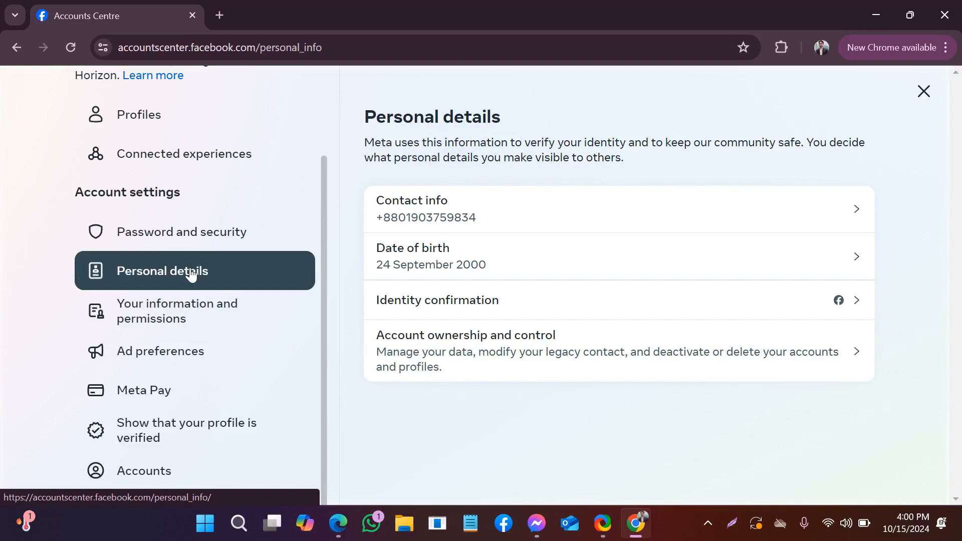
left_click(732, 523)
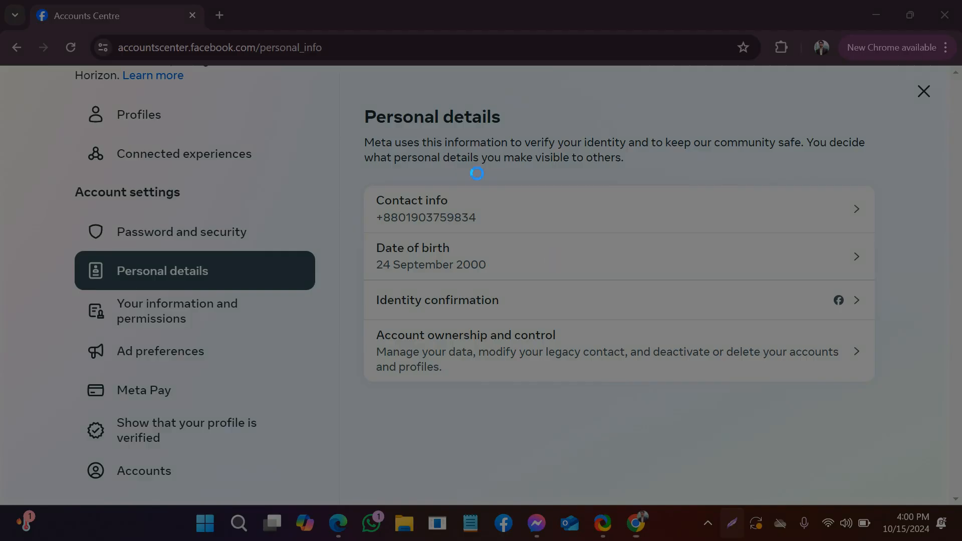
left_click_drag(347, 74, 908, 434)
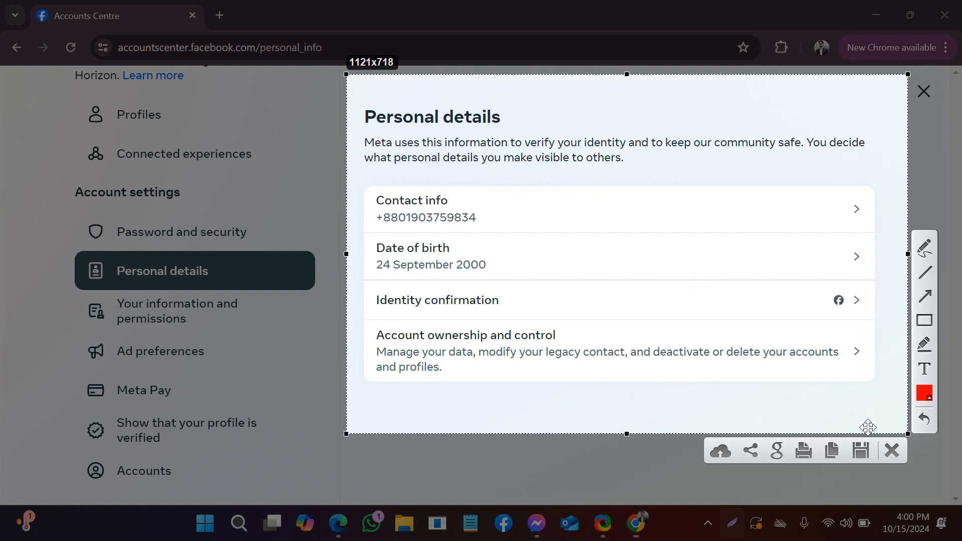
left_click(896, 454)
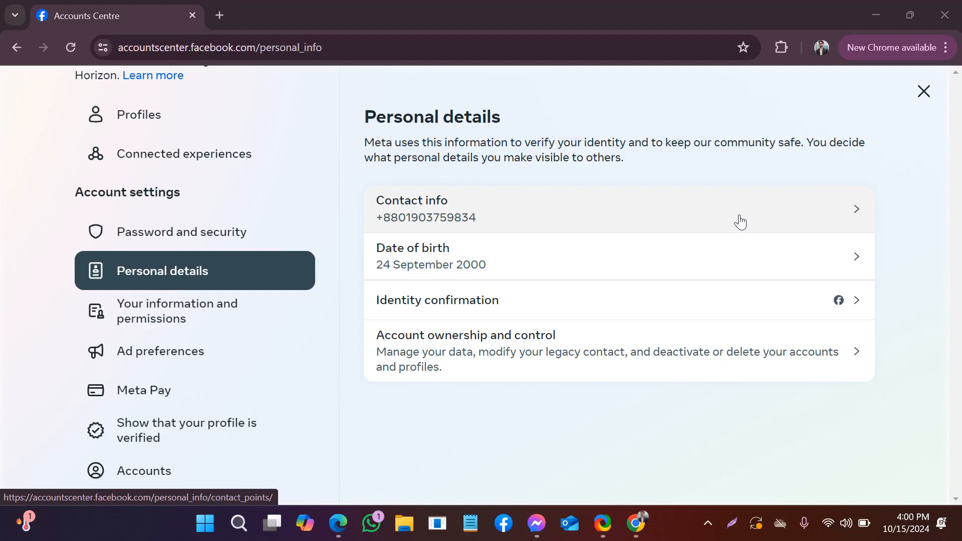
- Open the contact info and start adding an email address as a new contact
left_click(739, 218)
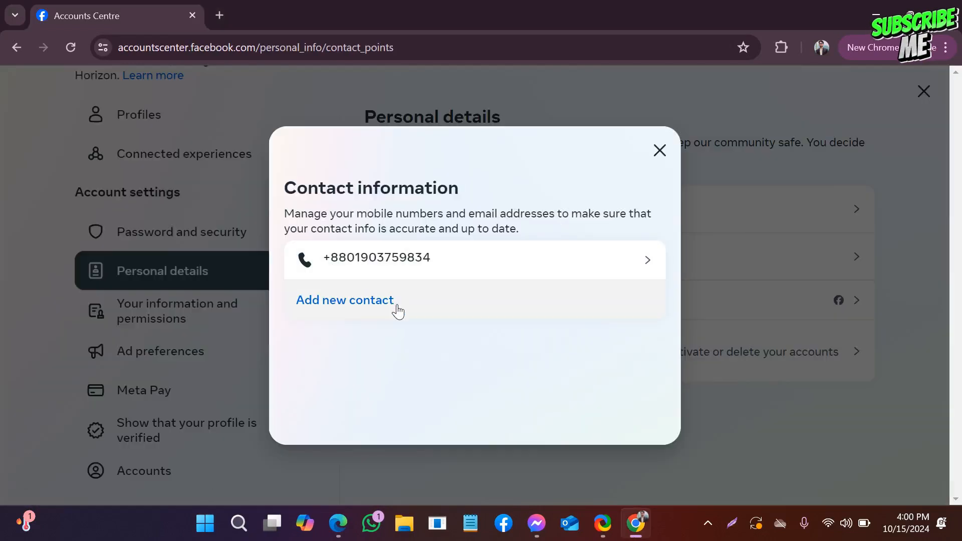
left_click(351, 302)
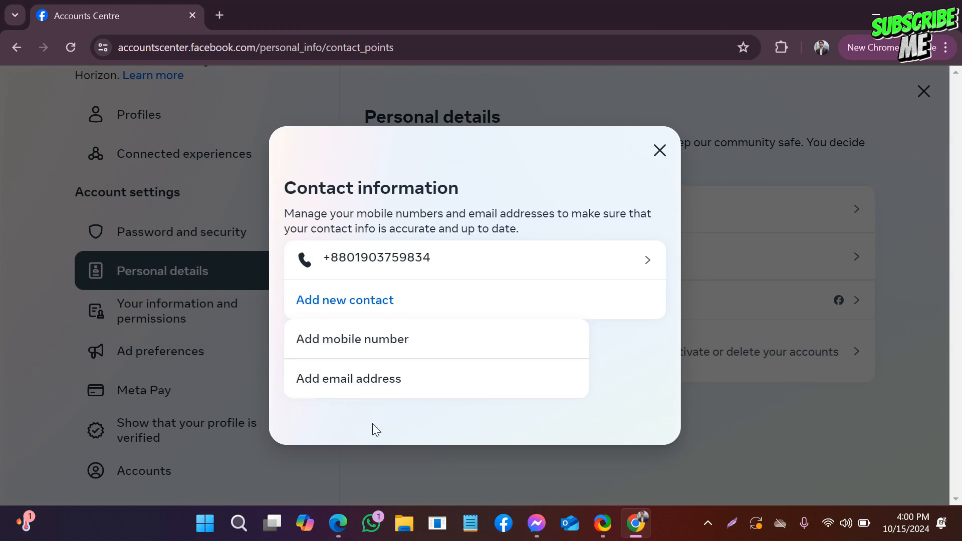
left_click(351, 378)
left_click(343, 254)
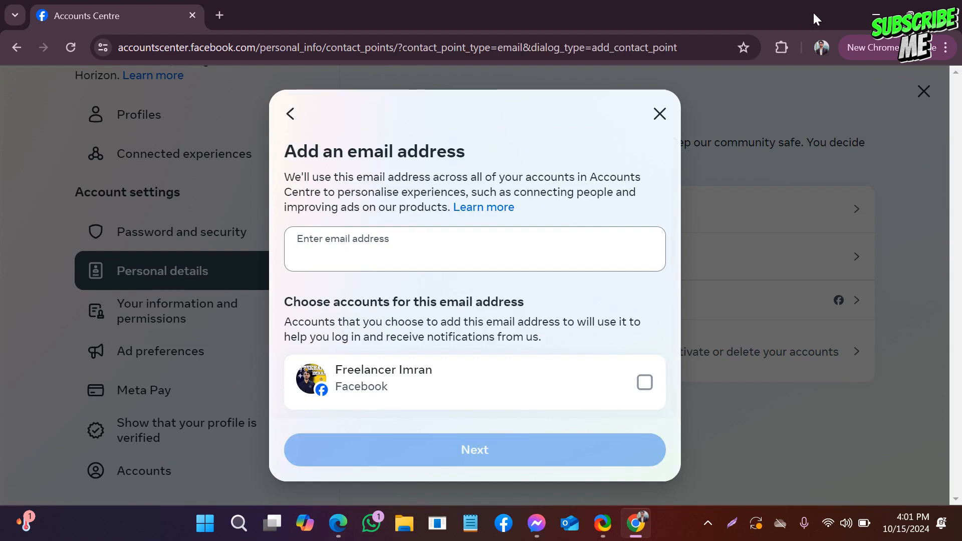
- Switch to the Freelancer profile in Chrome and dismiss the ad privacy notice
left_click(822, 47)
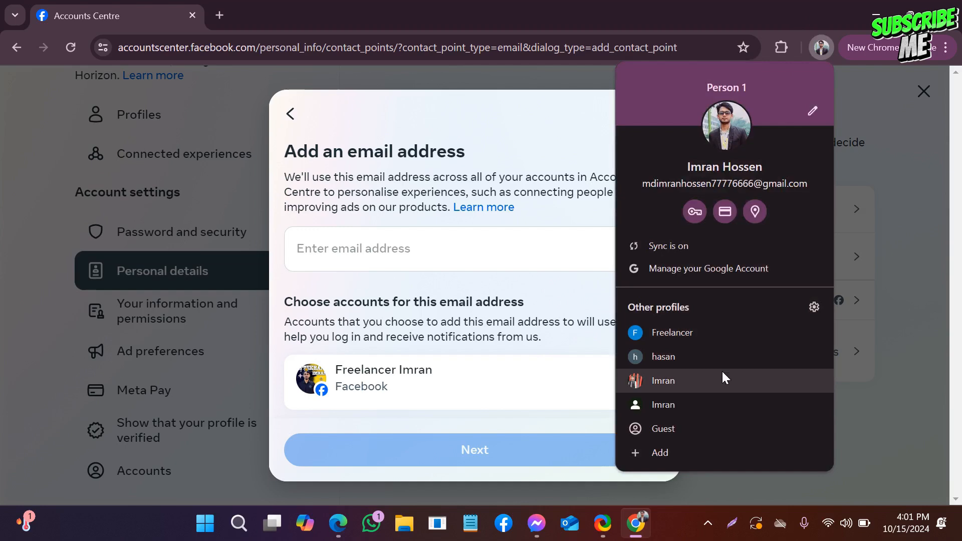
left_click(718, 336)
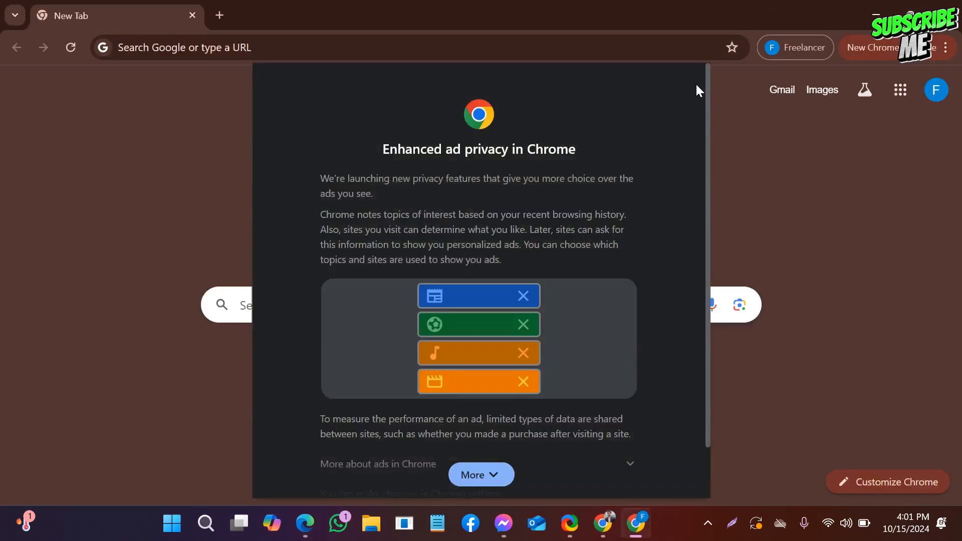
left_click(490, 479)
left_click(609, 472)
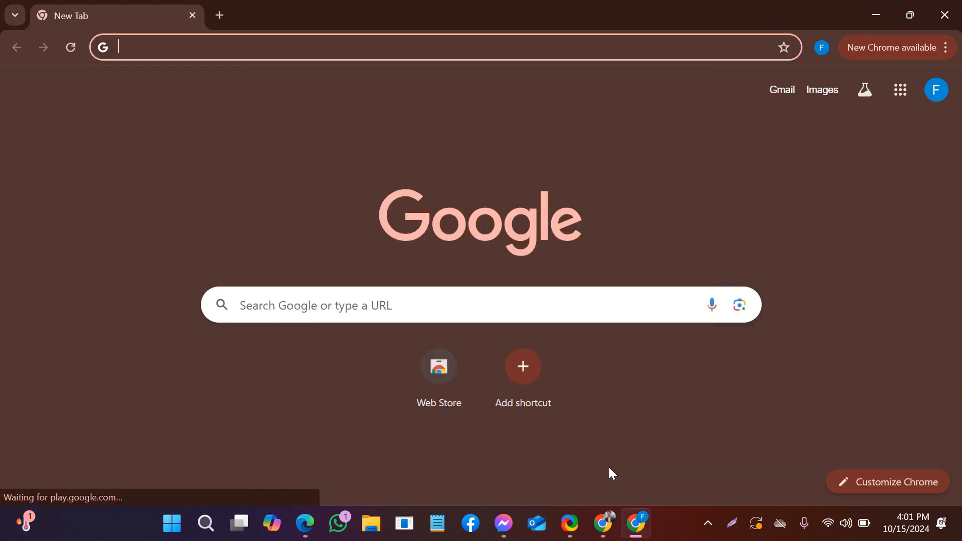
- Copy the email address from the Google Account details of the Freelancer profile
left_click(828, 51)
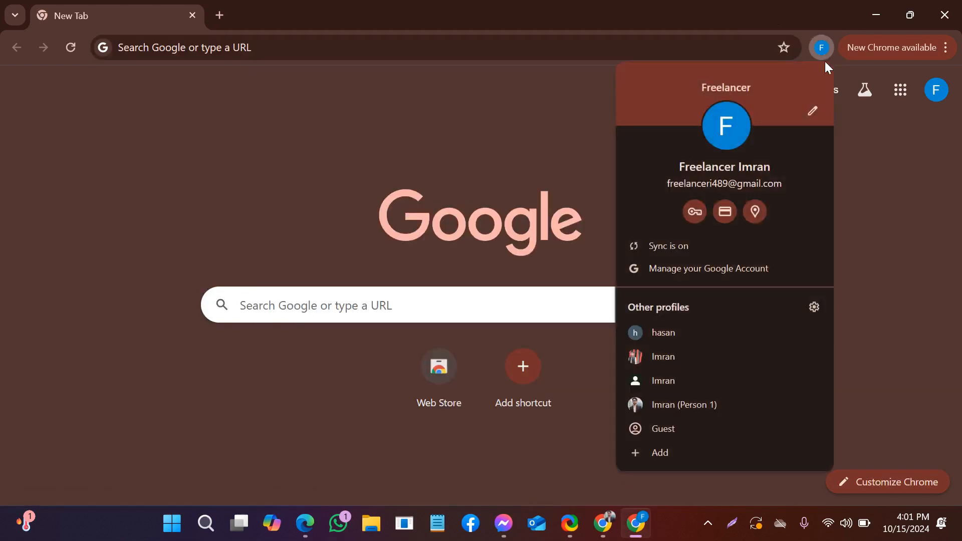
left_click(889, 235)
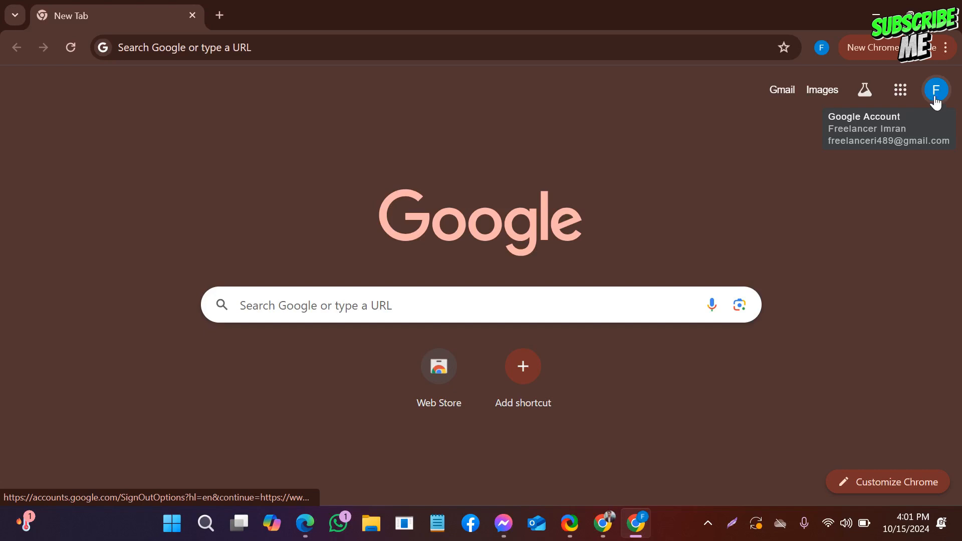
left_click(935, 103)
left_click_drag(862, 137, 734, 138)
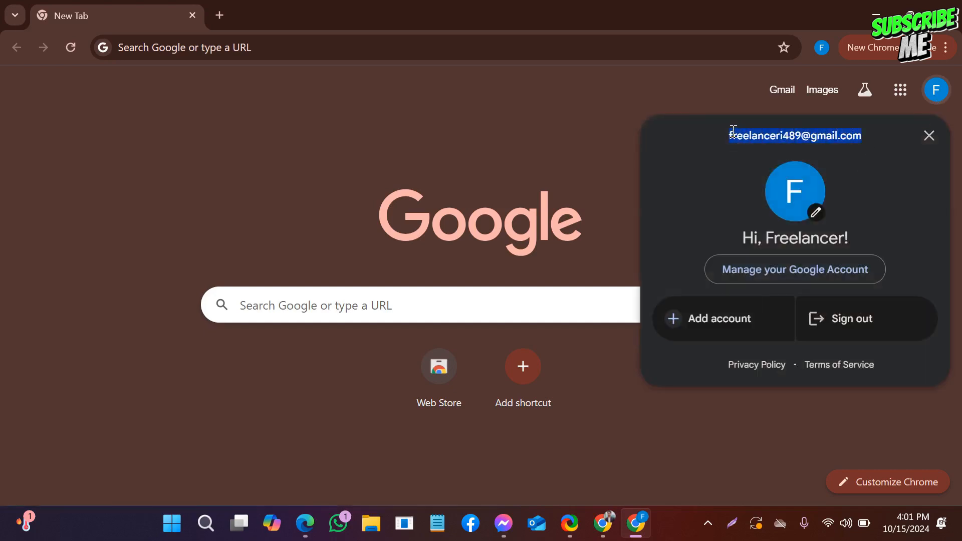
right_click(733, 132)
left_click(597, 143)
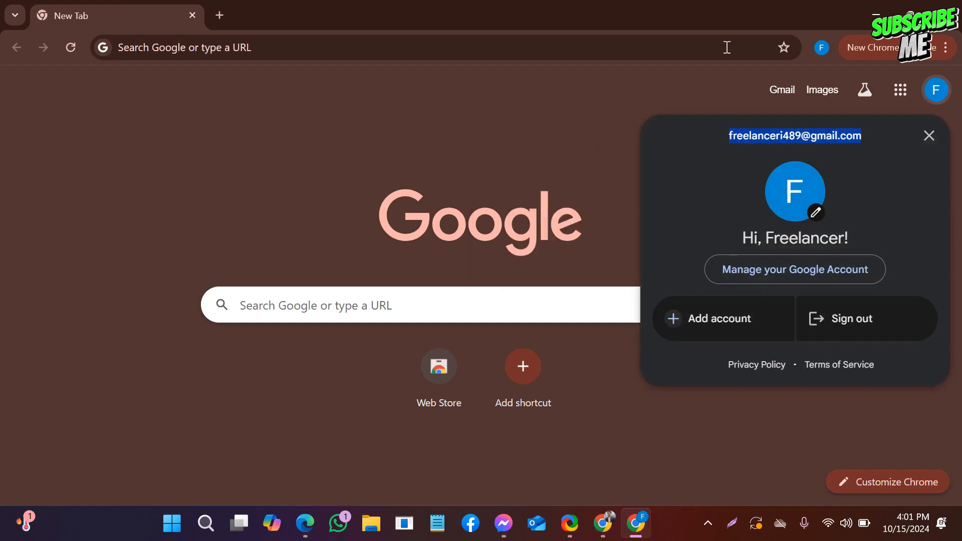
- Return to Accounts Centre, paste the copied email address, select the Facebook account for it and proceed to confirmation
left_click(886, 12)
right_click(361, 257)
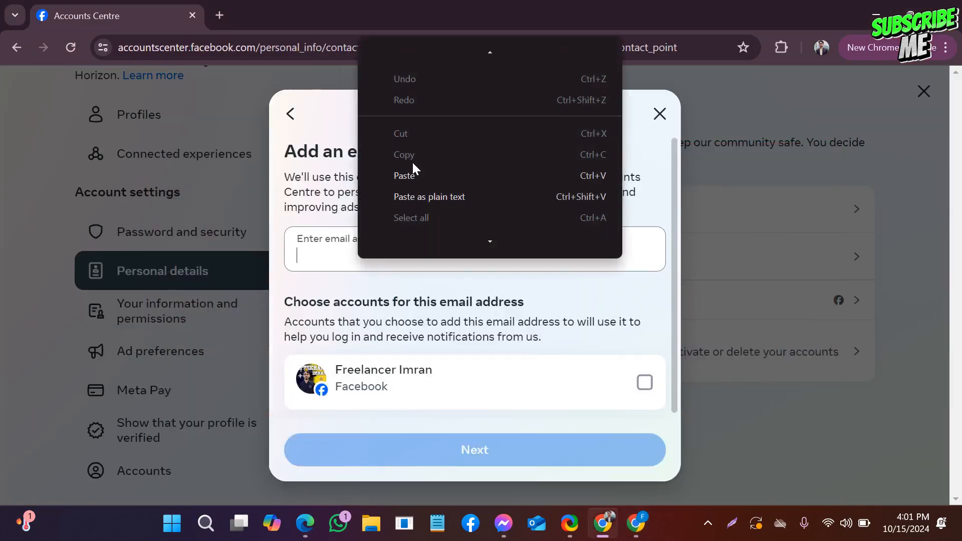
left_click(406, 175)
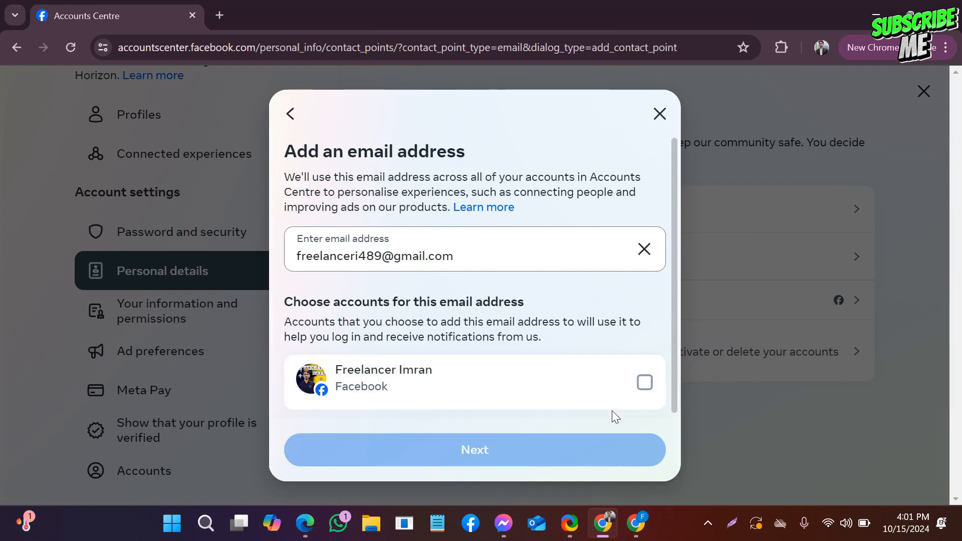
left_click(645, 382)
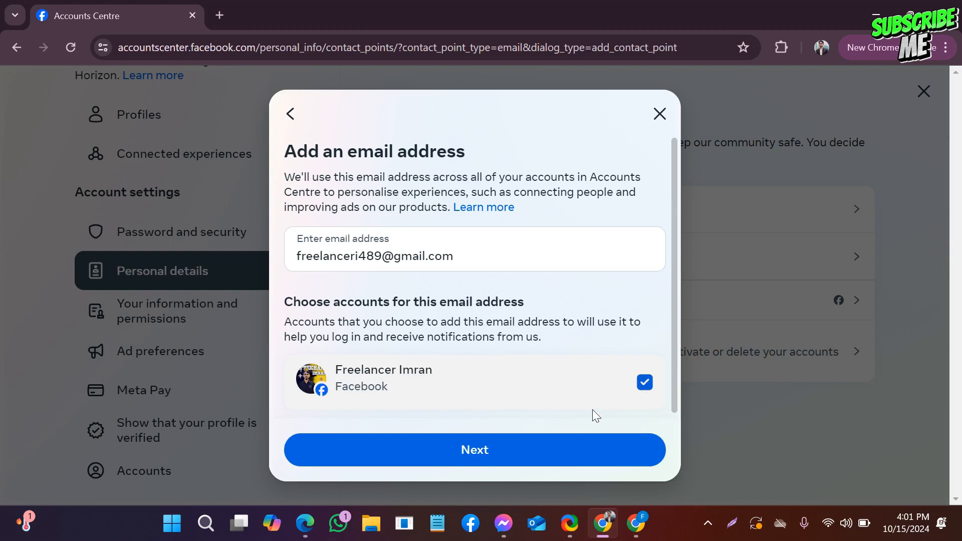
left_click(465, 458)
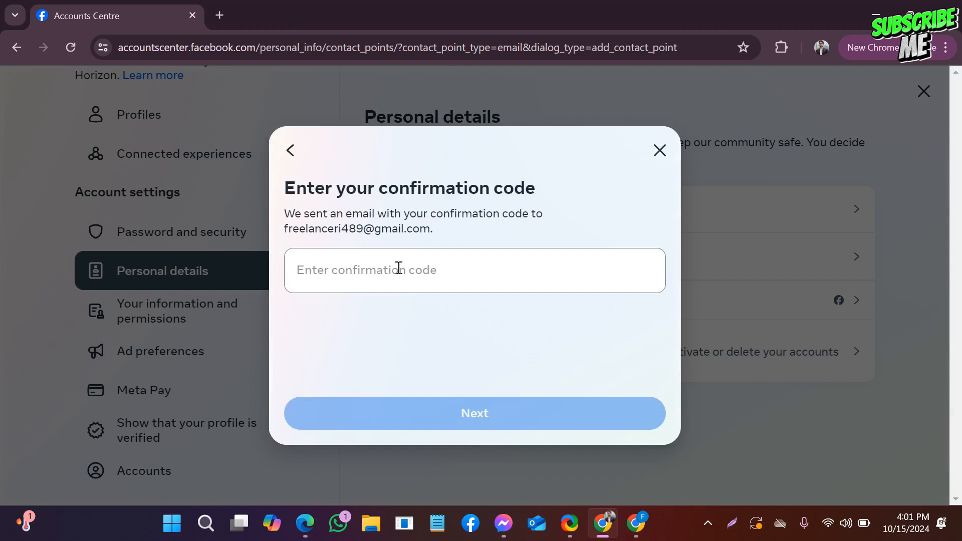
- Open Gmail in the Freelancer Chrome window and view the confirmation code in Facebook's "Confirm email address" message
left_click(426, 281)
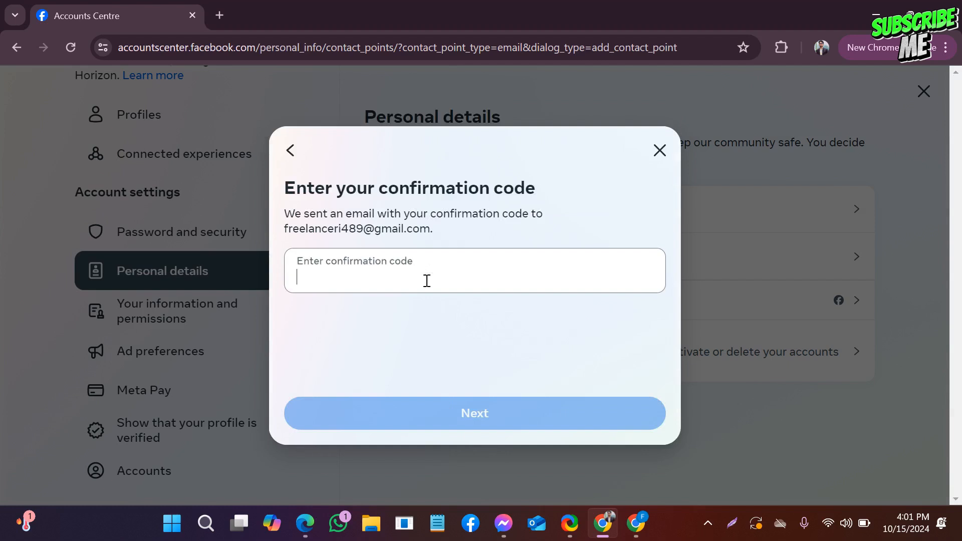
left_click(636, 523)
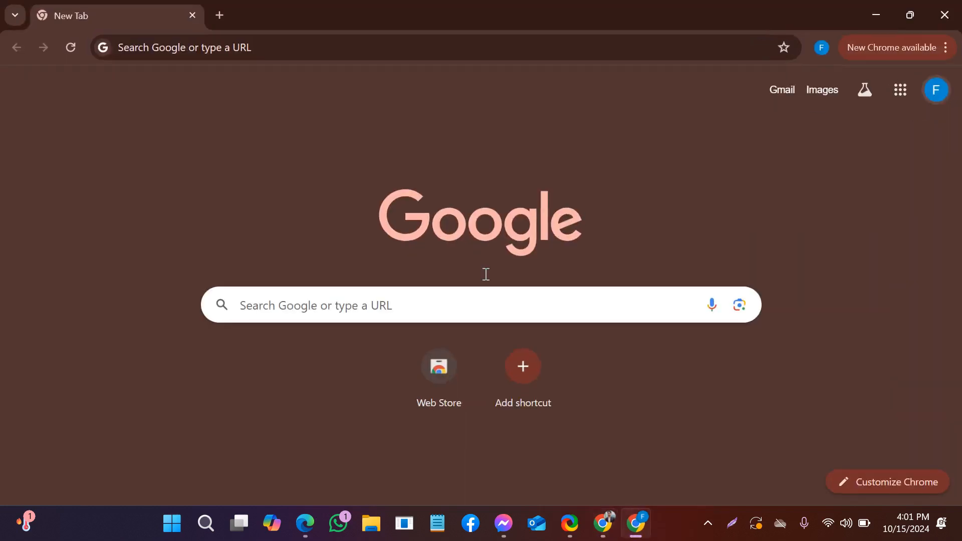
left_click(781, 92)
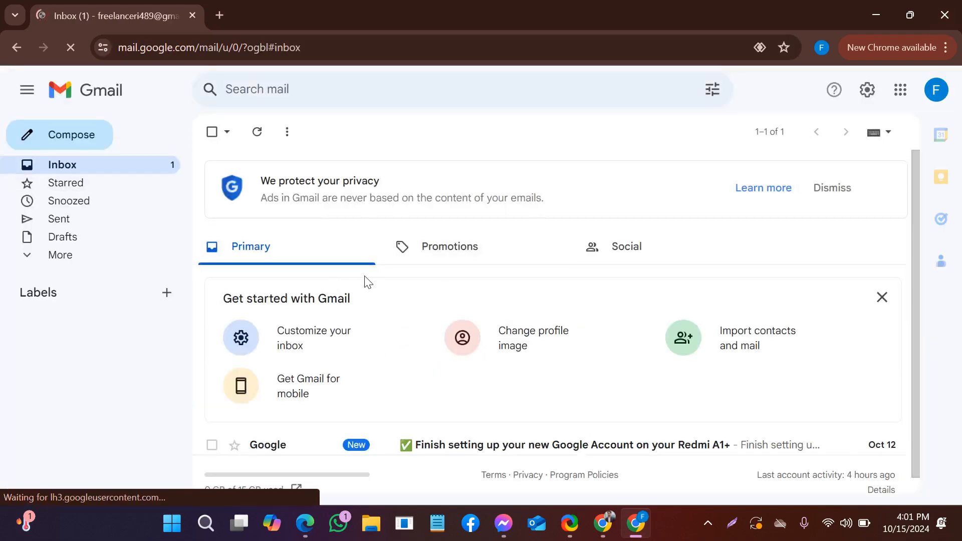
scroll(373, 287, "down", 1)
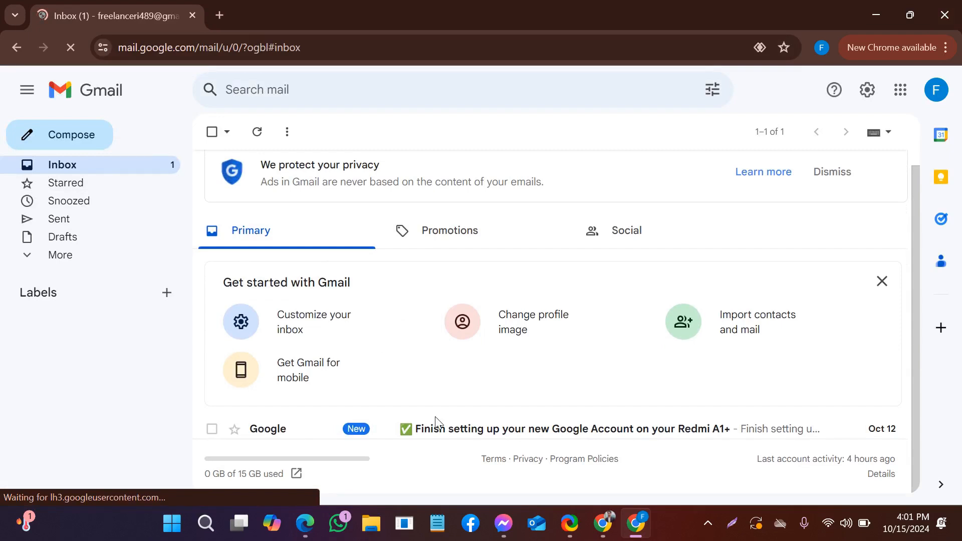
scroll(404, 414, "down", 1)
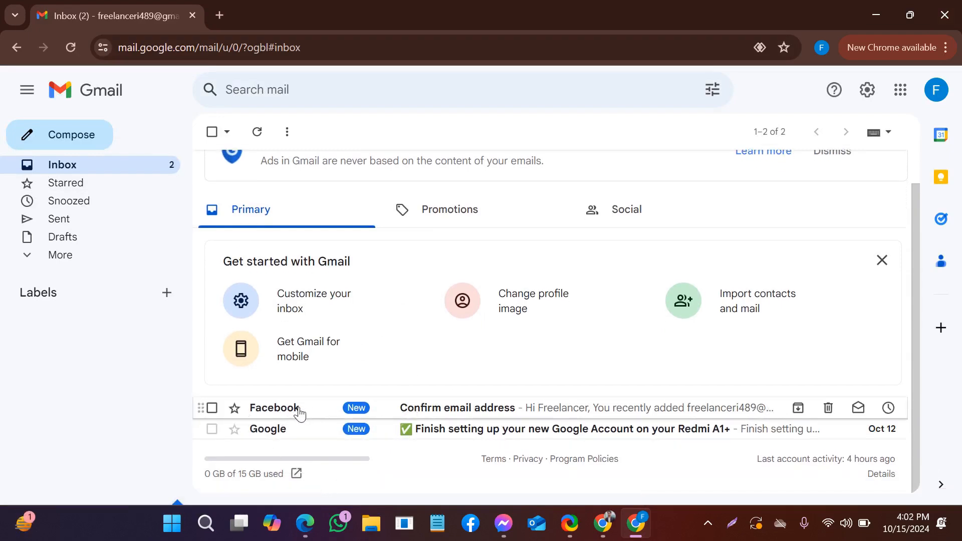
left_click(420, 408)
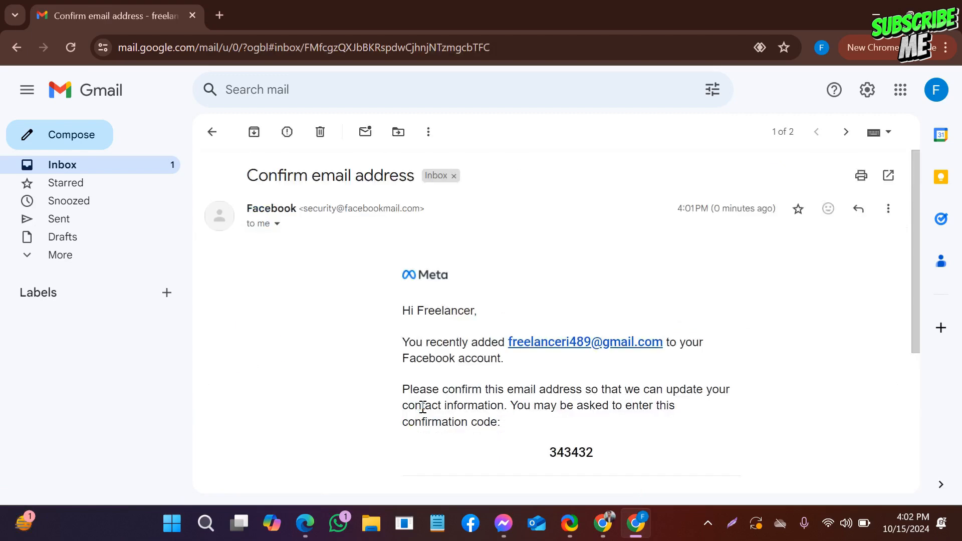
scroll(463, 368, "down", 3)
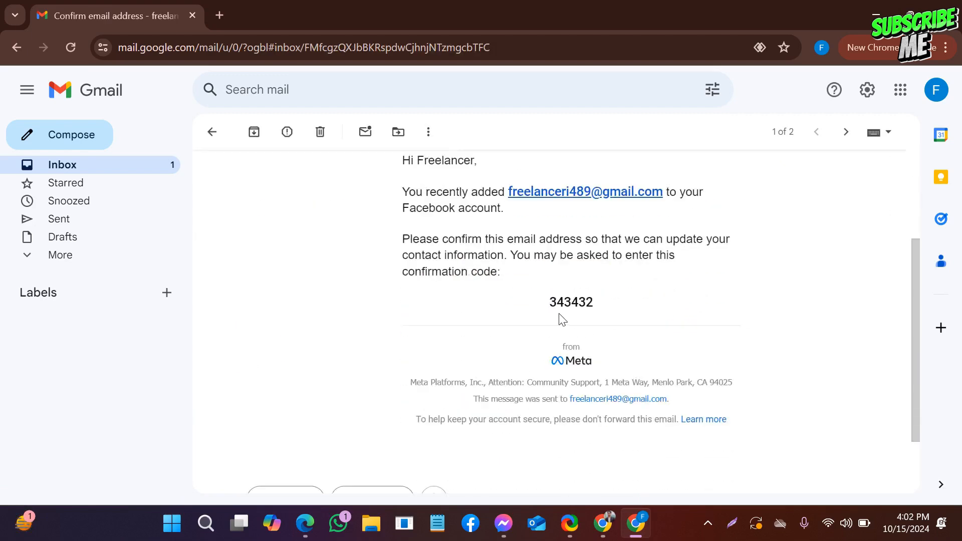
- Copy the confirmation code from the email, submit it in the Accounts Centre confirmation dialog and close the dialog
left_click_drag(533, 312, 594, 302)
right_click(579, 300)
left_click(631, 317)
left_click(603, 523)
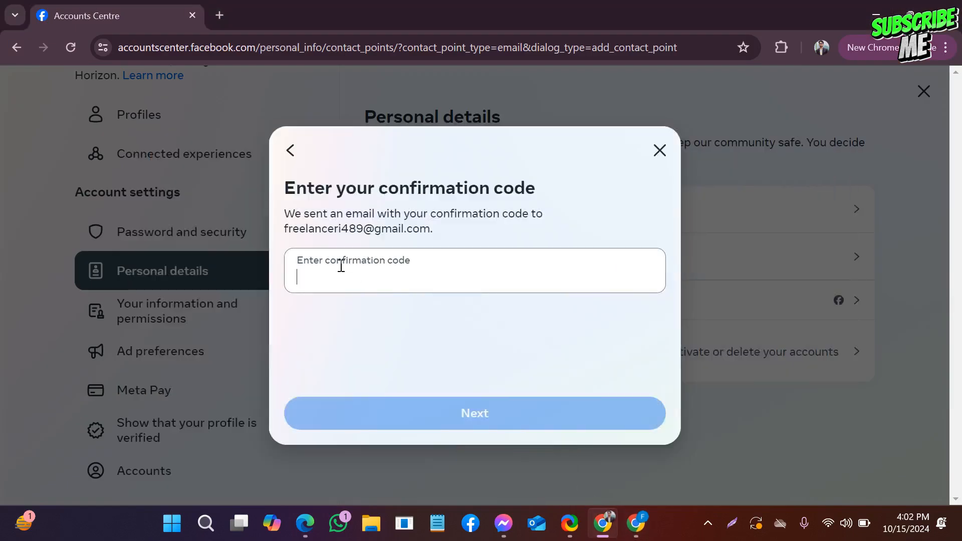
right_click(341, 267)
left_click(417, 198)
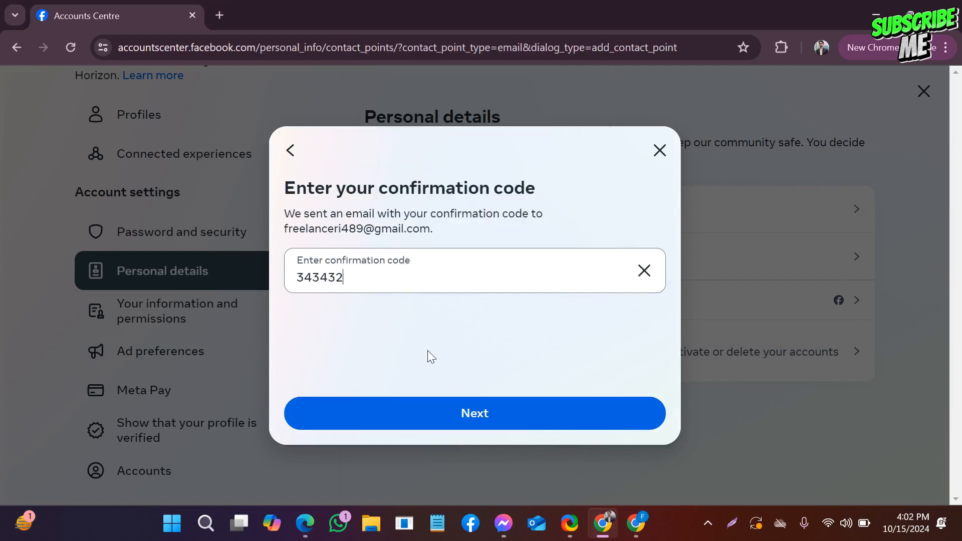
left_click(467, 420)
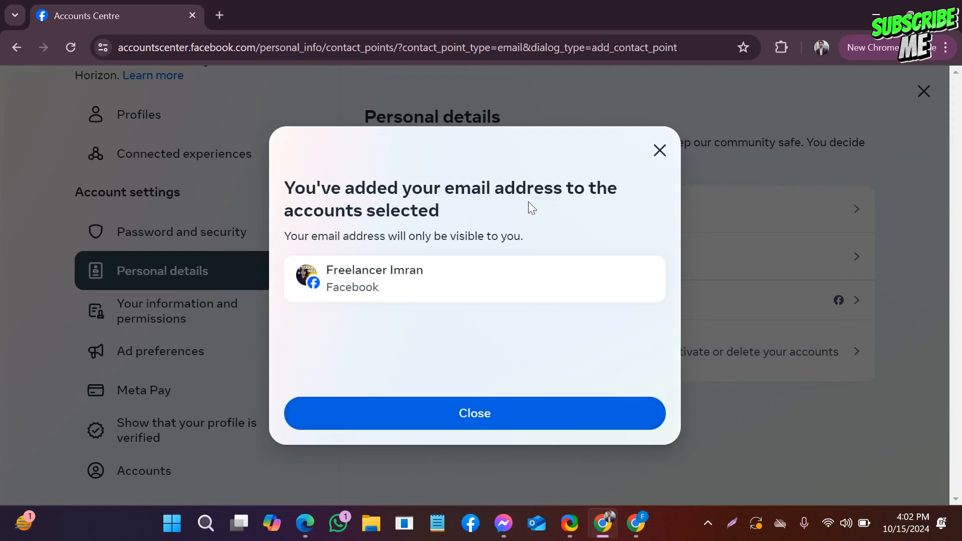
left_click(483, 424)
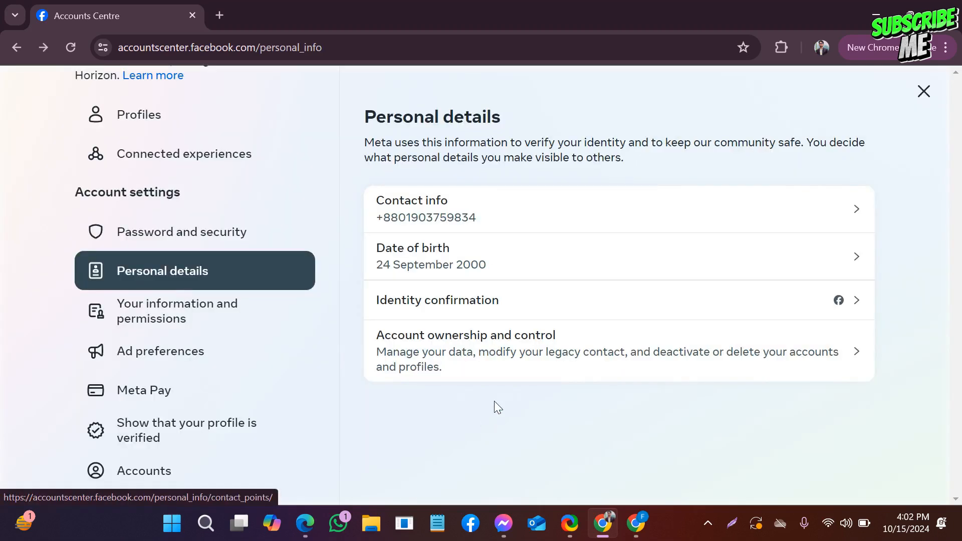
- Check the contact information list in Personal details for the added email address, and close the list
left_click(651, 212)
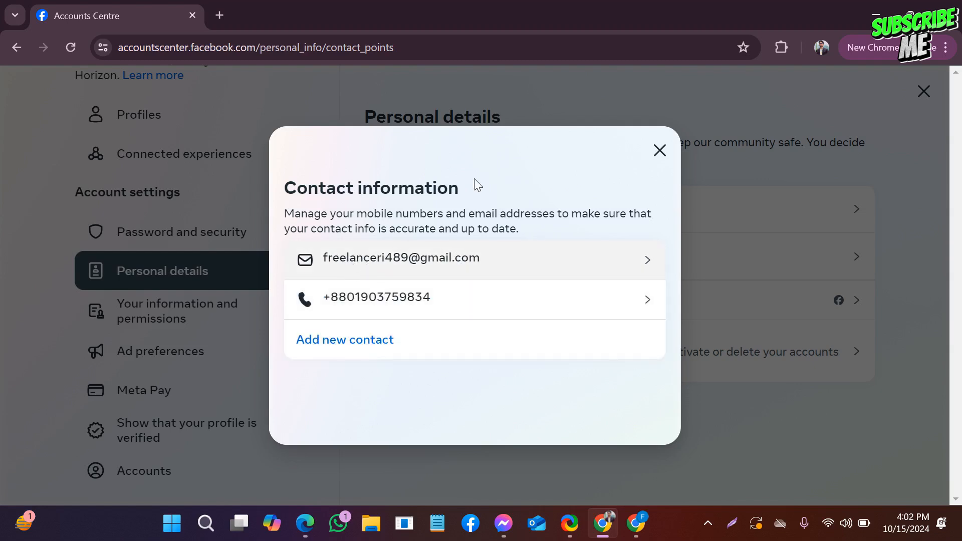
left_click(659, 147)
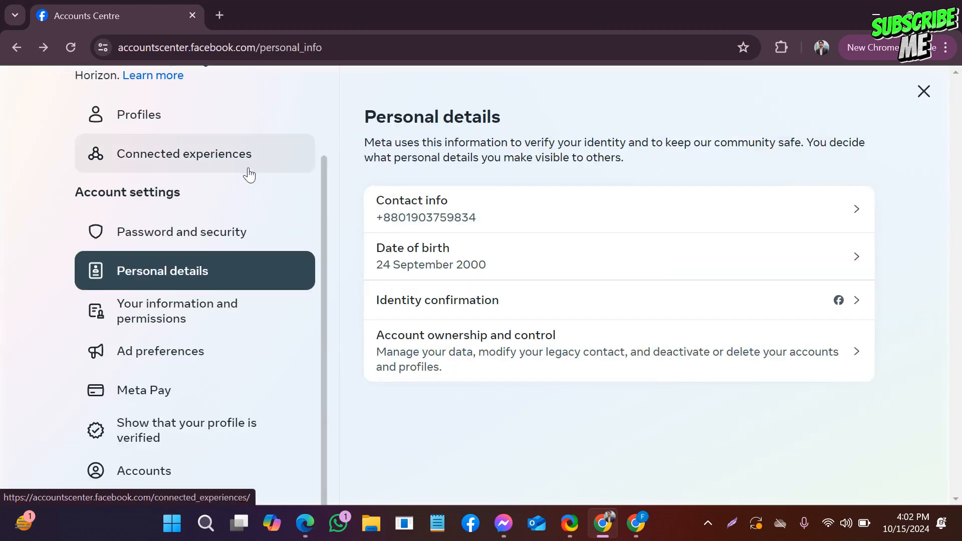
- Open business.facebook.com/overview in a new browser tab
left_click(220, 16)
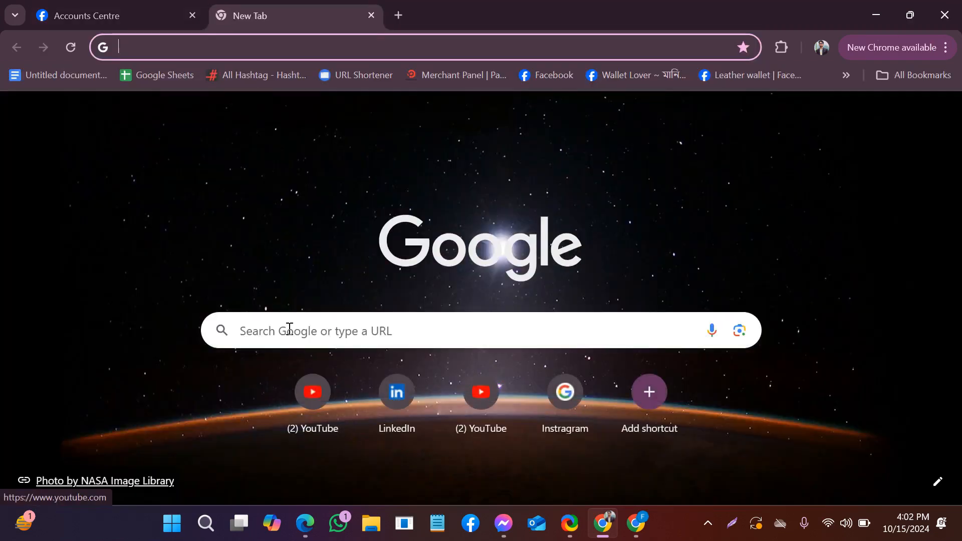
left_click(286, 328)
scroll(256, 273, "down", 1)
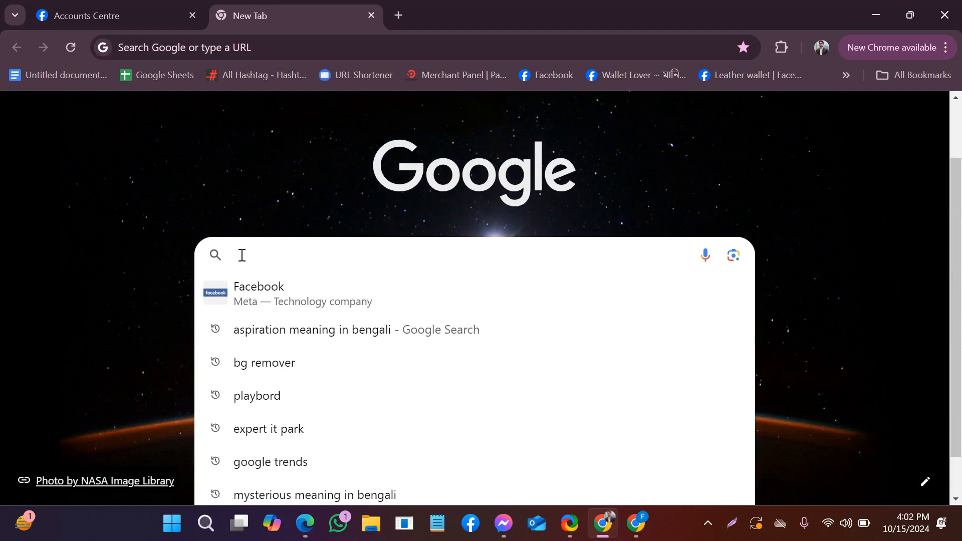
type("Bu")
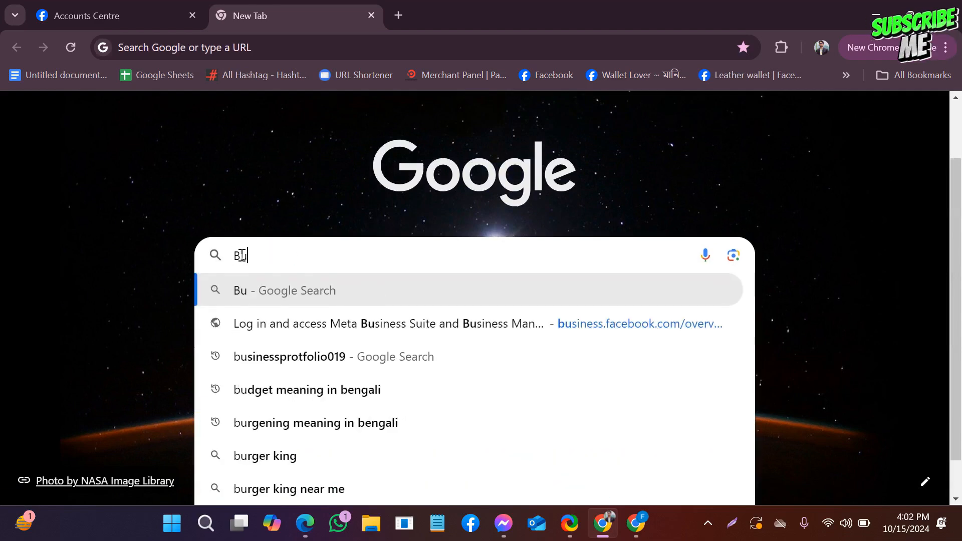
type("siness")
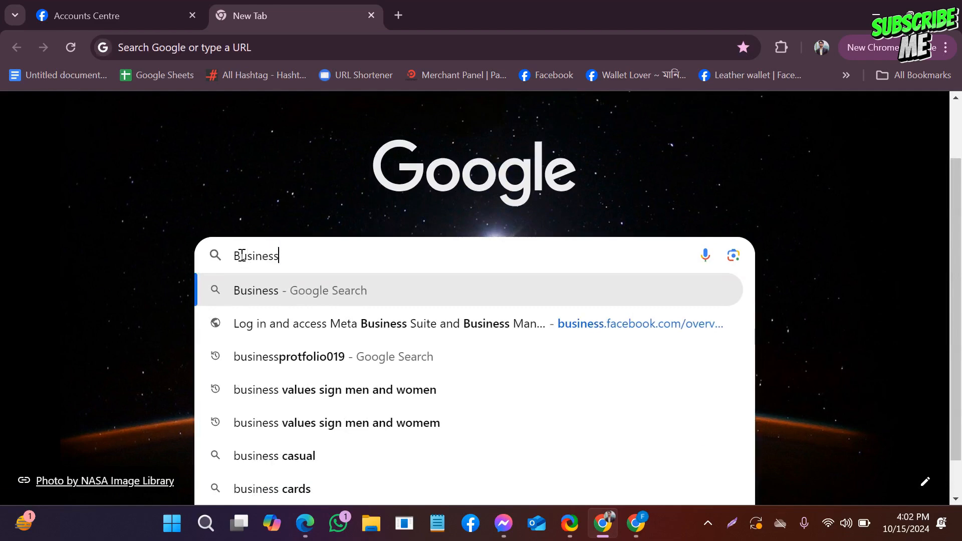
type(".fa")
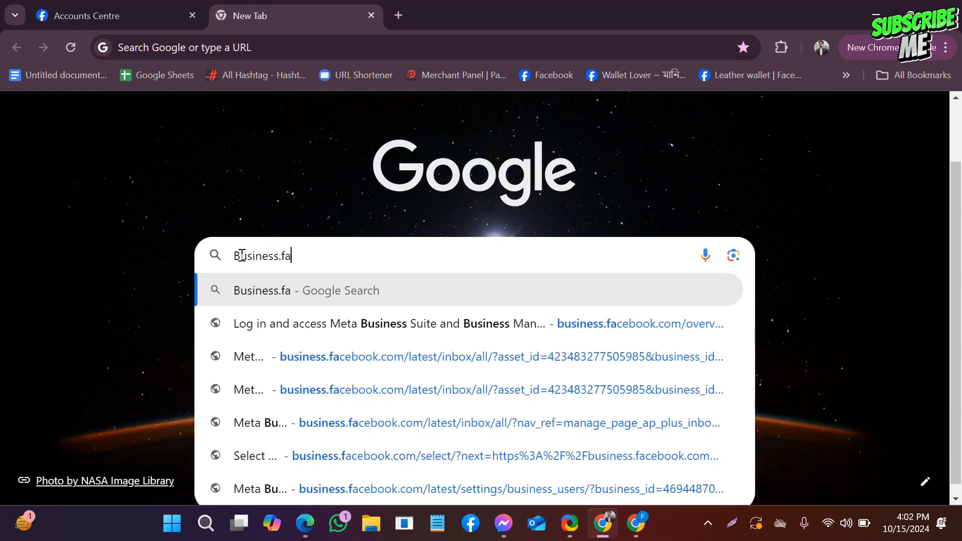
type("cebook")
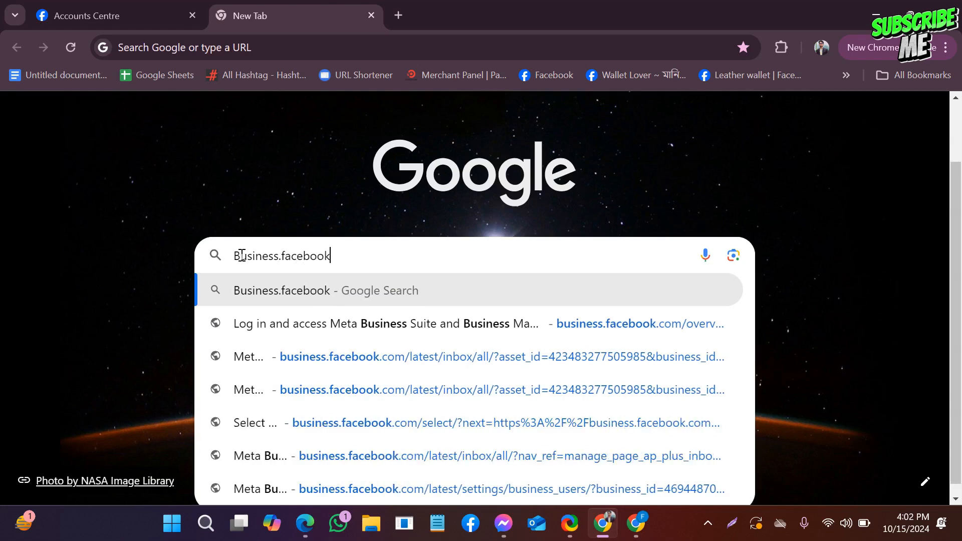
type(".")
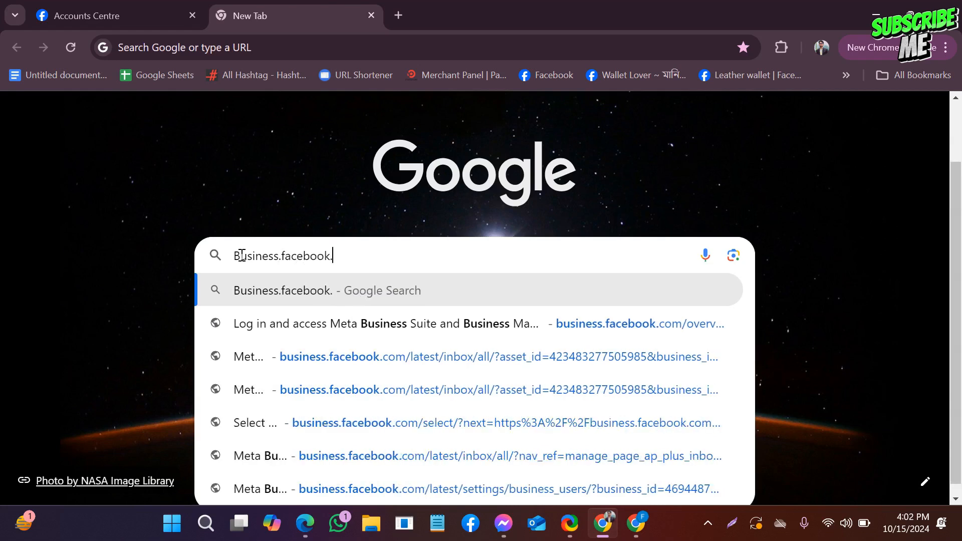
type("com/")
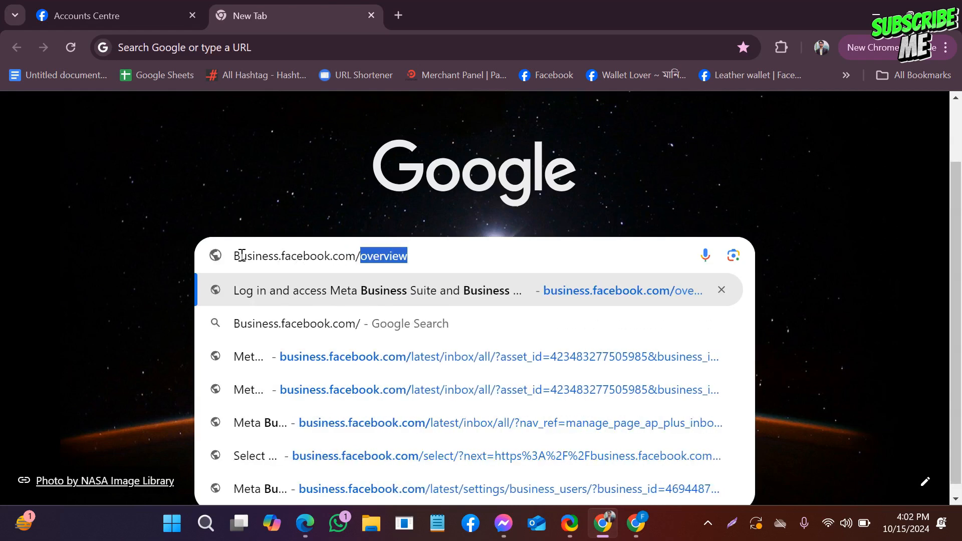
type("ove")
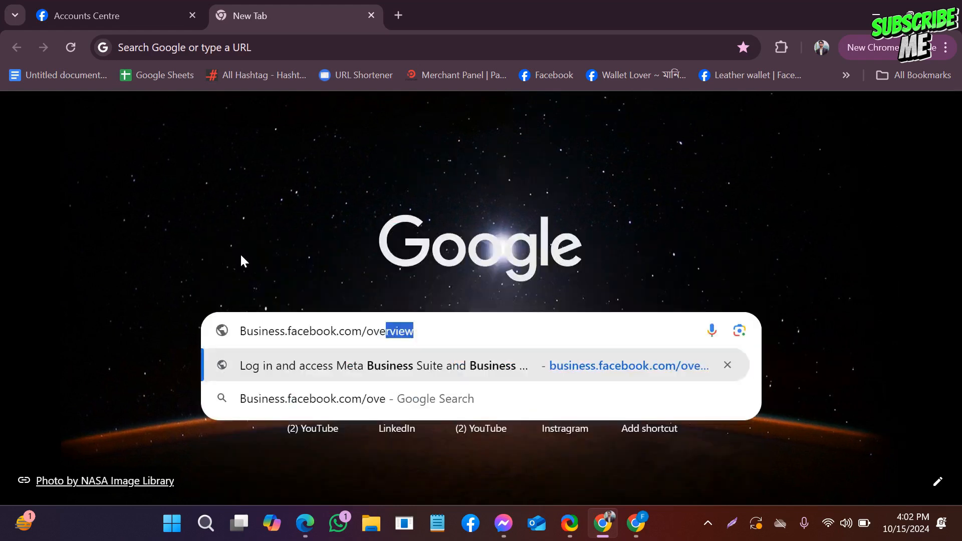
type("rview")
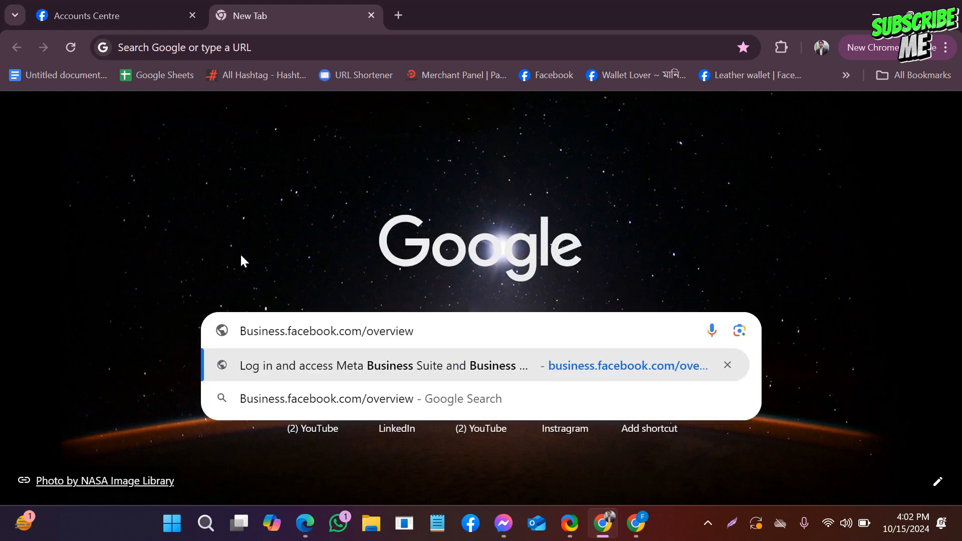
key("Return")
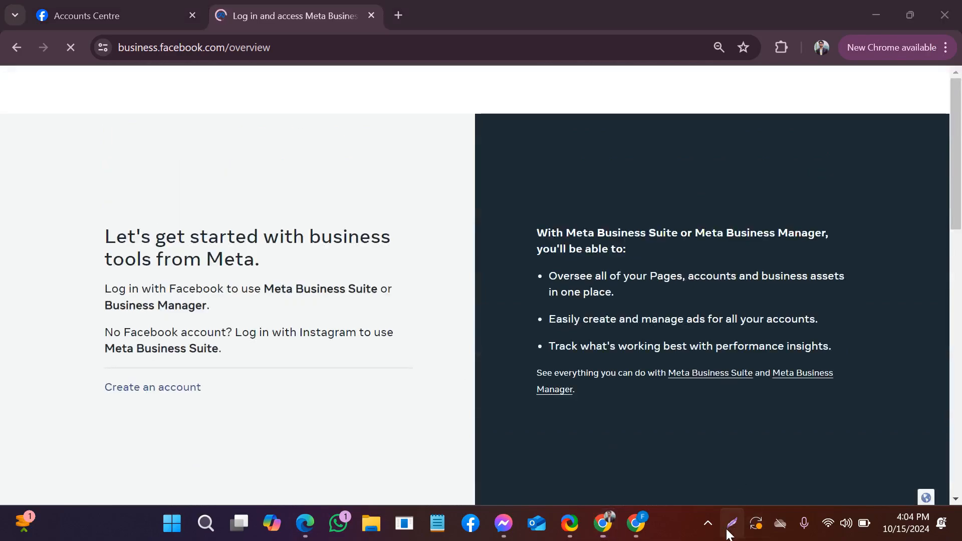
left_click(726, 529)
left_click_drag(1, 170, 517, 474)
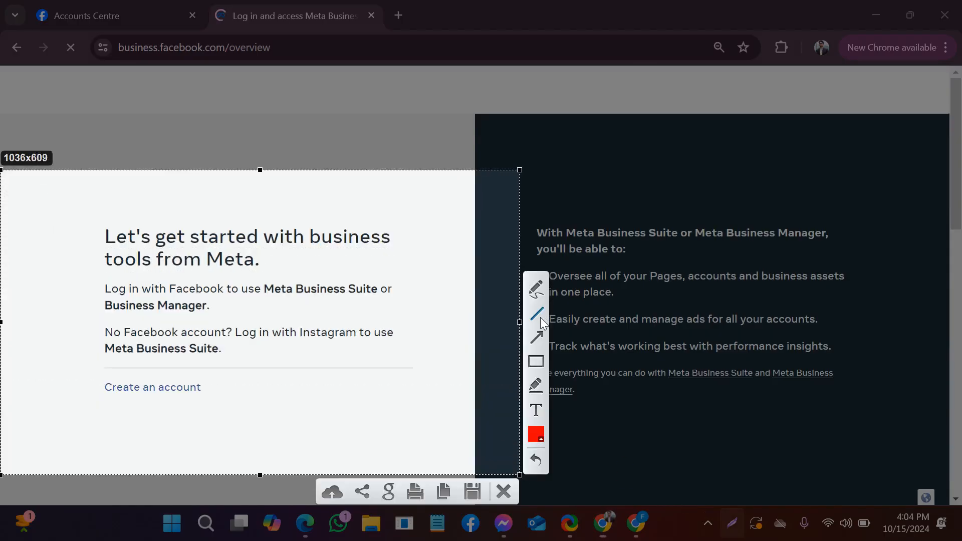
left_click(537, 337)
left_click_drag(432, 329, 326, 341)
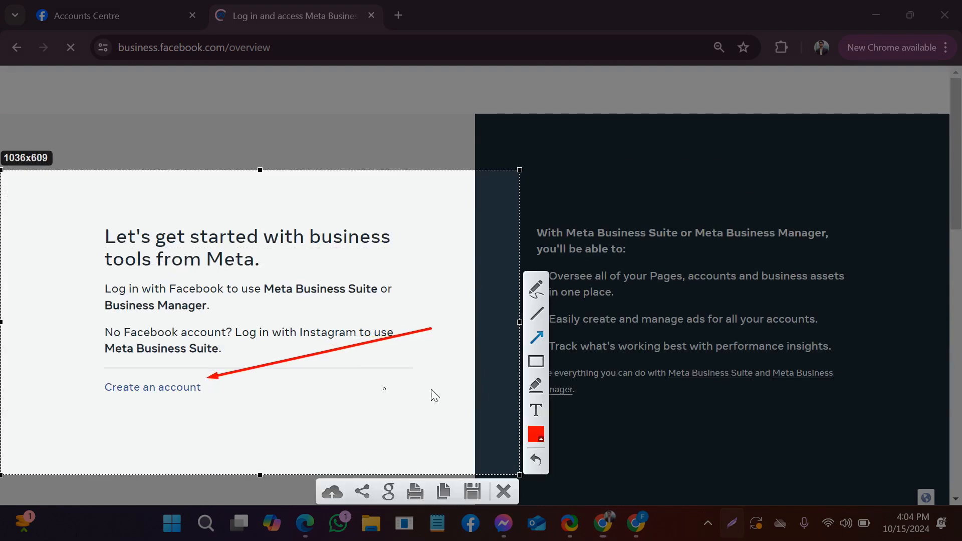
left_click(509, 493)
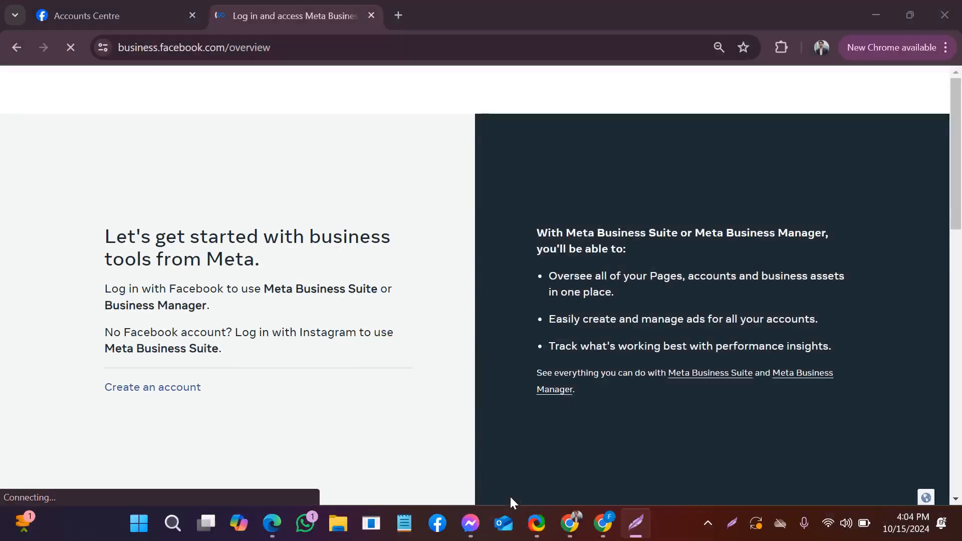
- Start creating a Meta business account and enter "Wallet Lover" as the business and account name
left_click(167, 387)
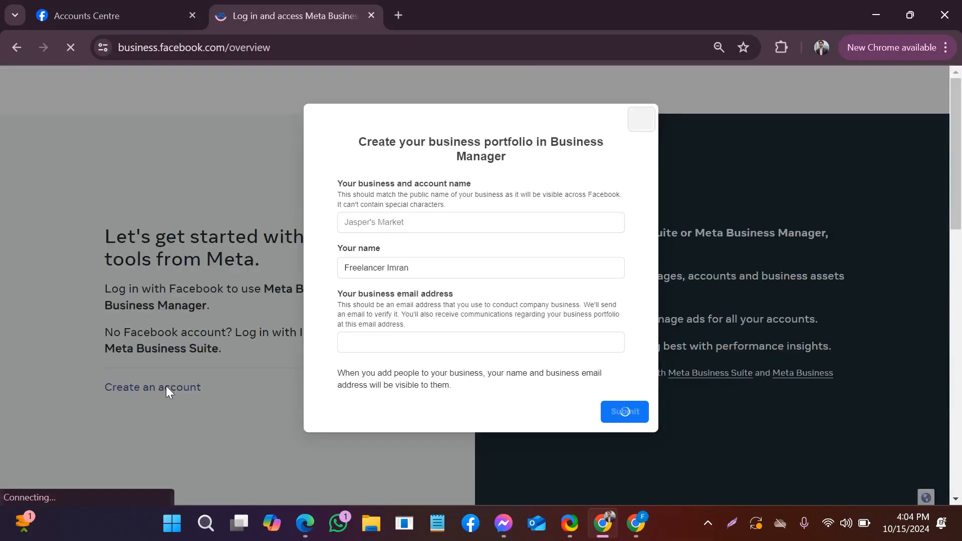
left_click(390, 225)
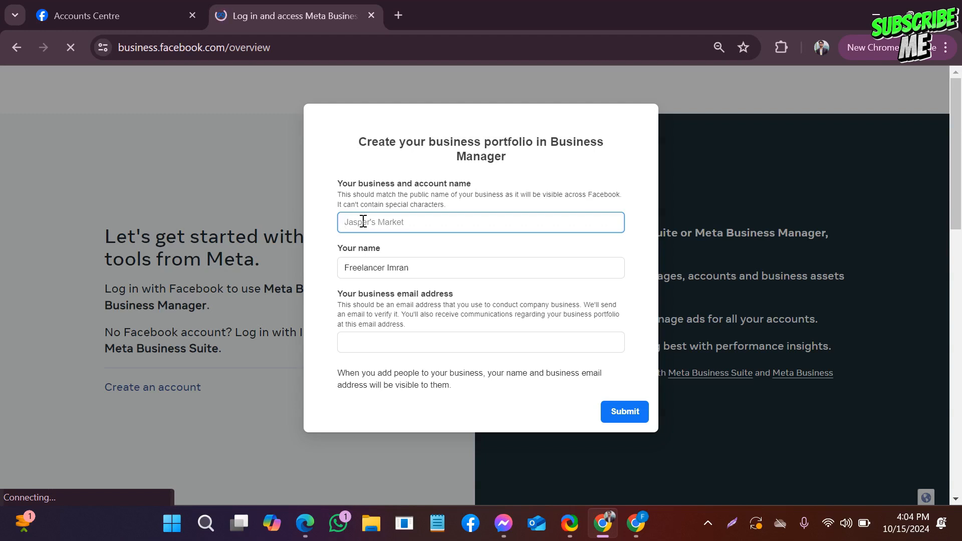
type("Wallet Lover")
left_click_drag(344, 222, 366, 228)
left_click(409, 226)
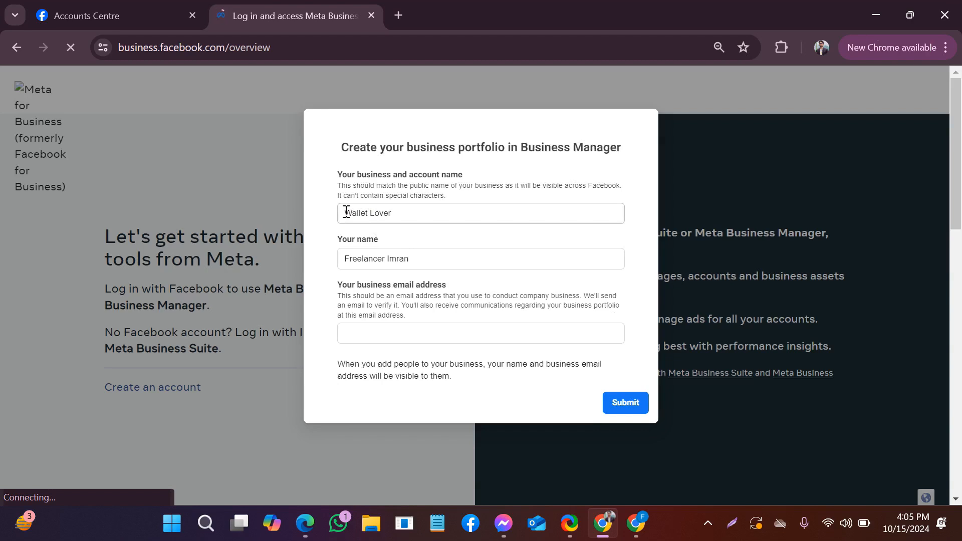
left_click_drag(346, 212, 373, 215)
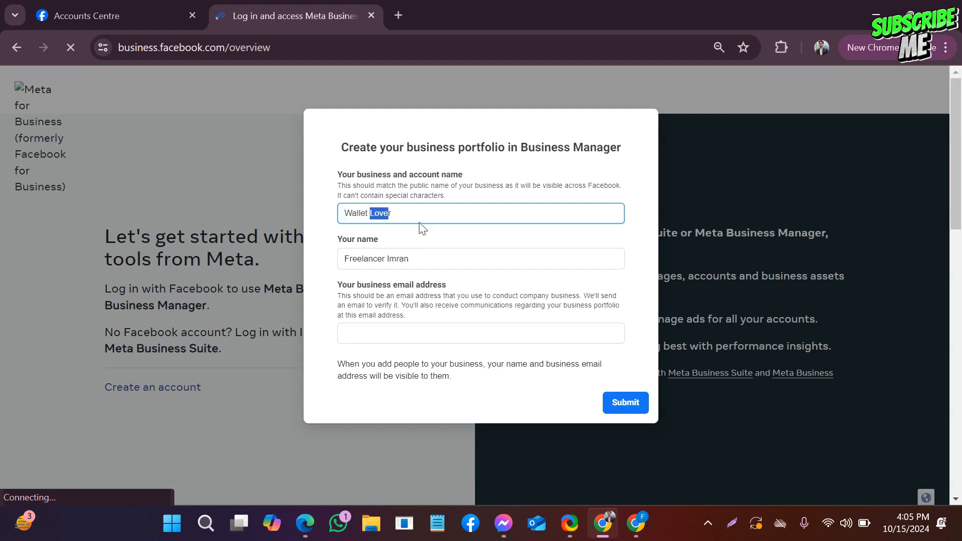
left_click(409, 212)
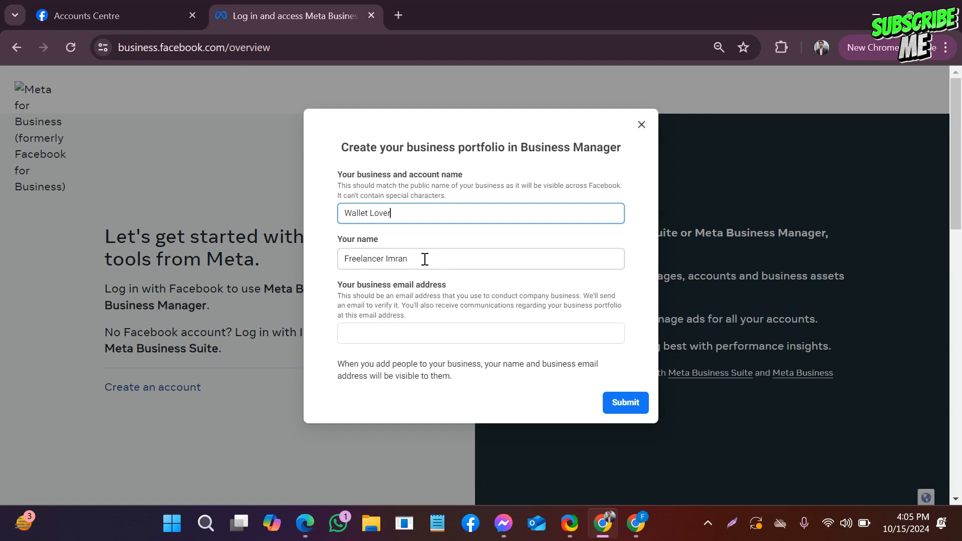
scroll(434, 259, "down", 1)
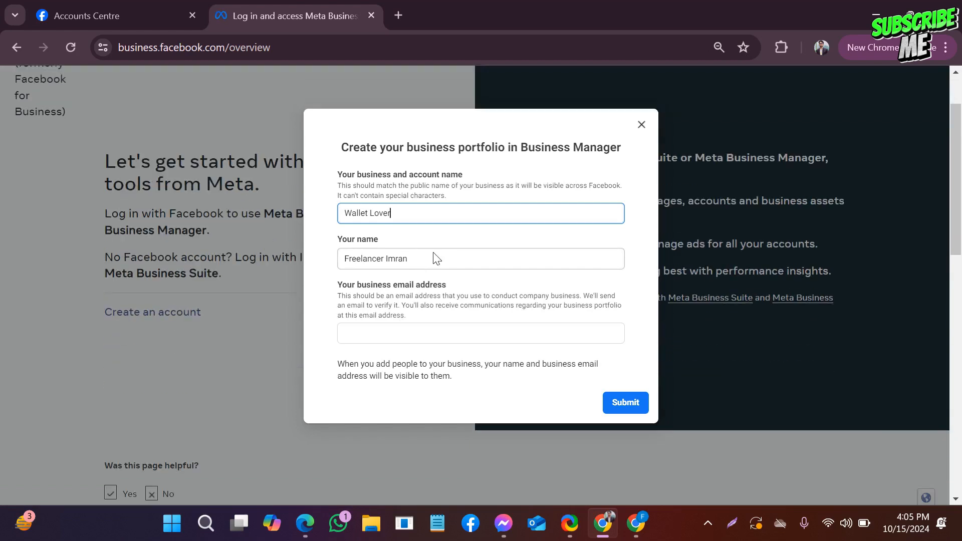
scroll(438, 319, "up", 1)
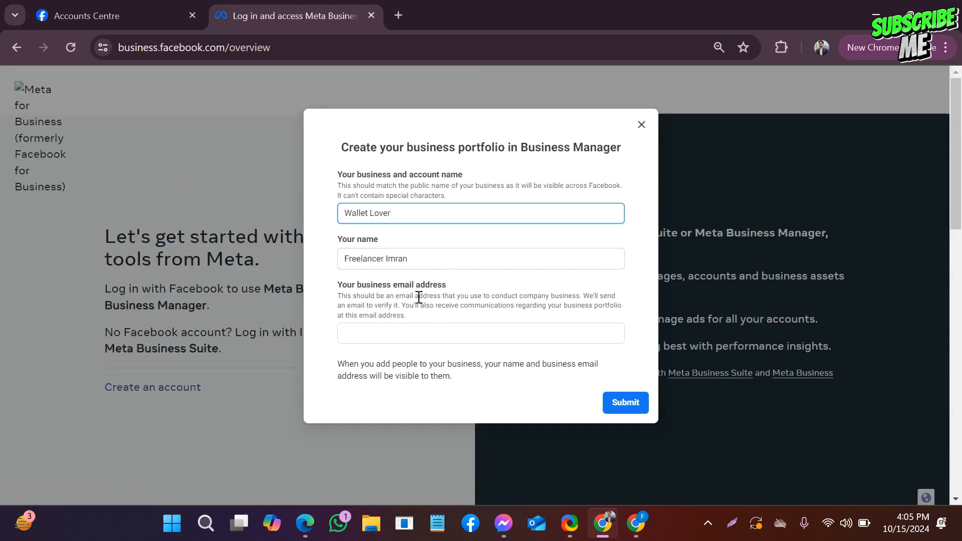
left_click(440, 257)
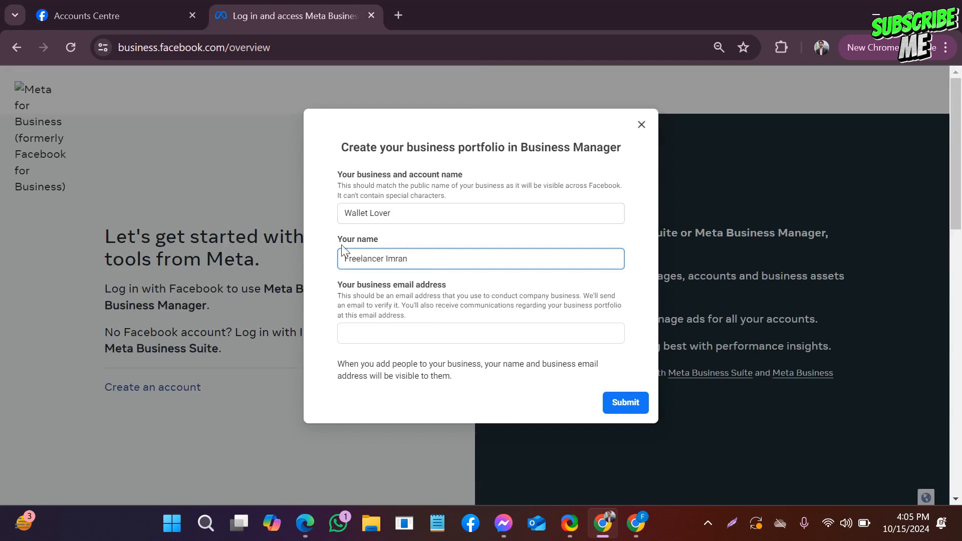
left_click_drag(329, 240, 384, 257)
left_click(425, 262)
left_click_drag(345, 260, 431, 272)
left_click(431, 261)
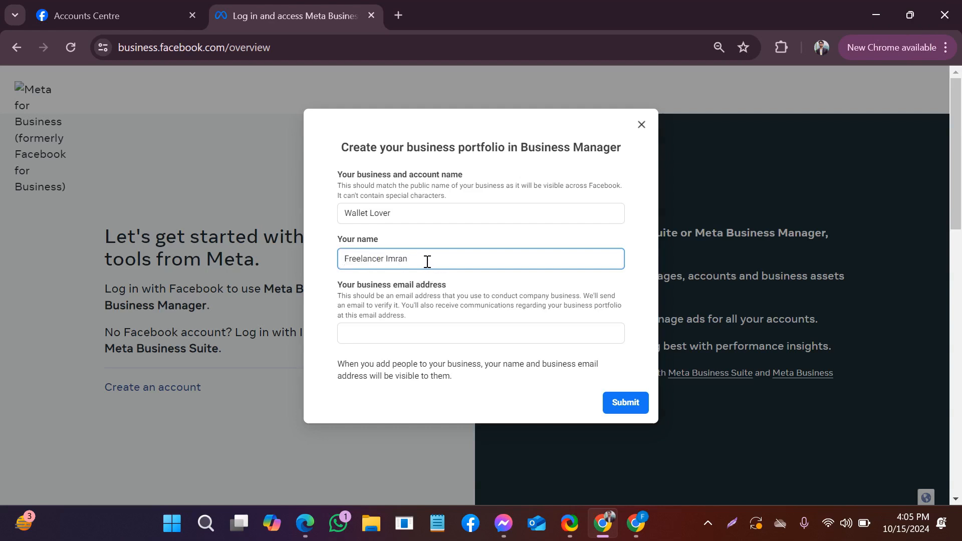
left_click_drag(429, 262, 340, 269)
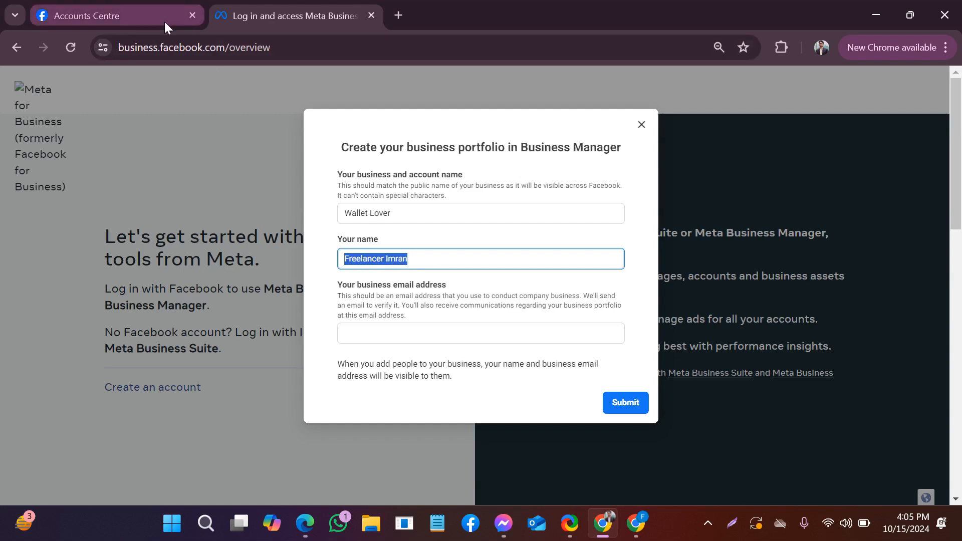
left_click(438, 260)
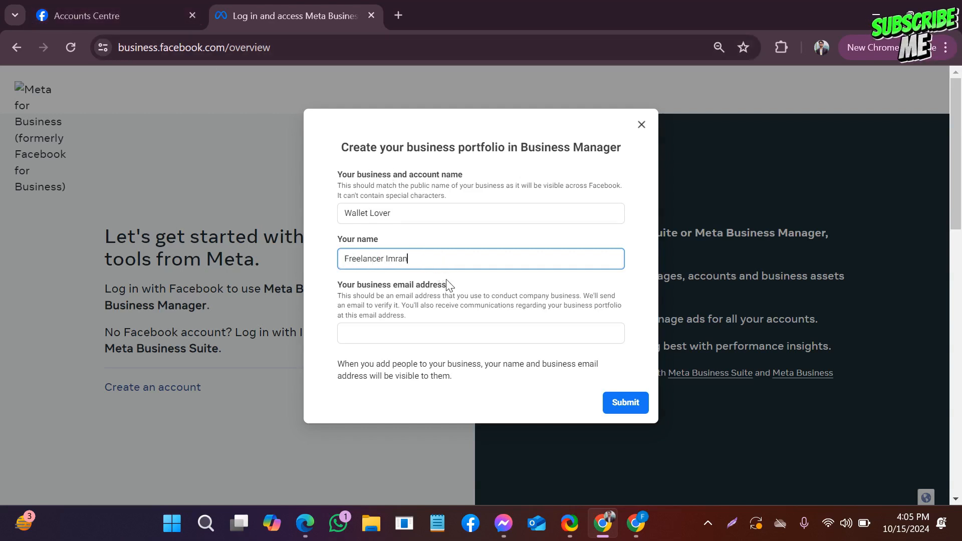
left_click(378, 335)
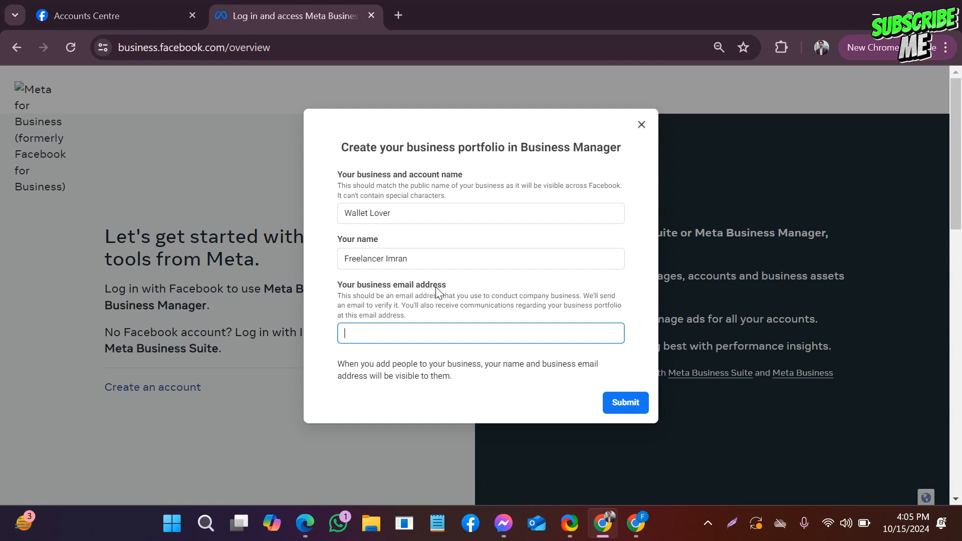
left_click_drag(454, 285, 330, 294)
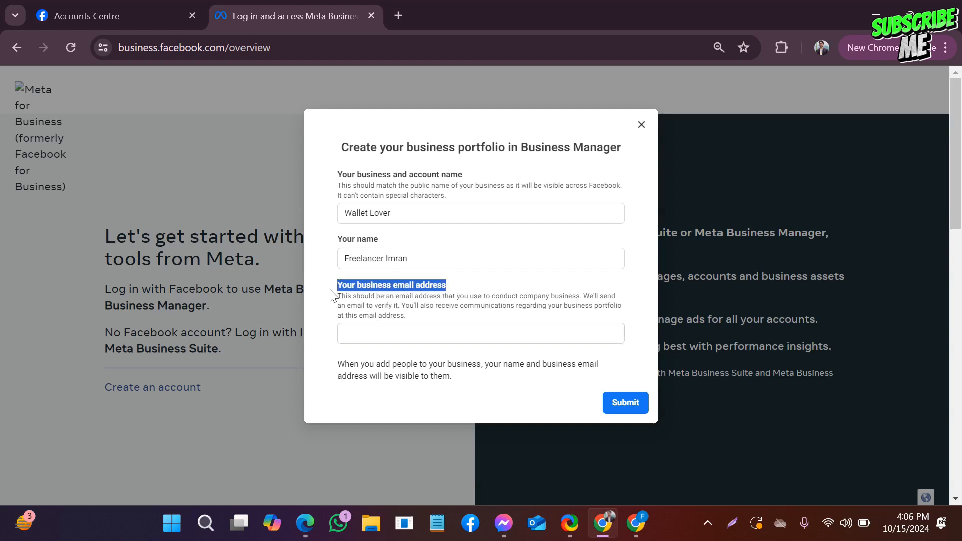
left_click(370, 335)
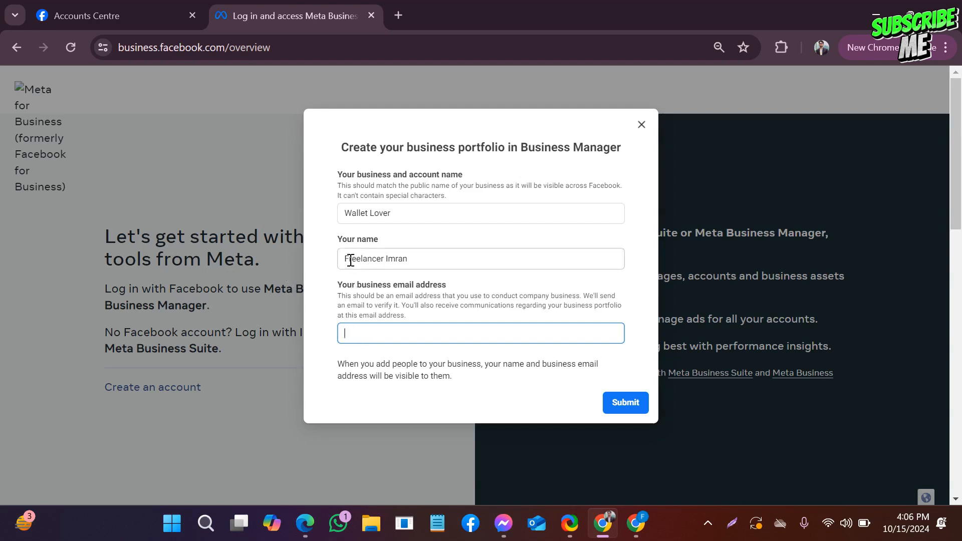
left_click_drag(351, 259, 421, 265)
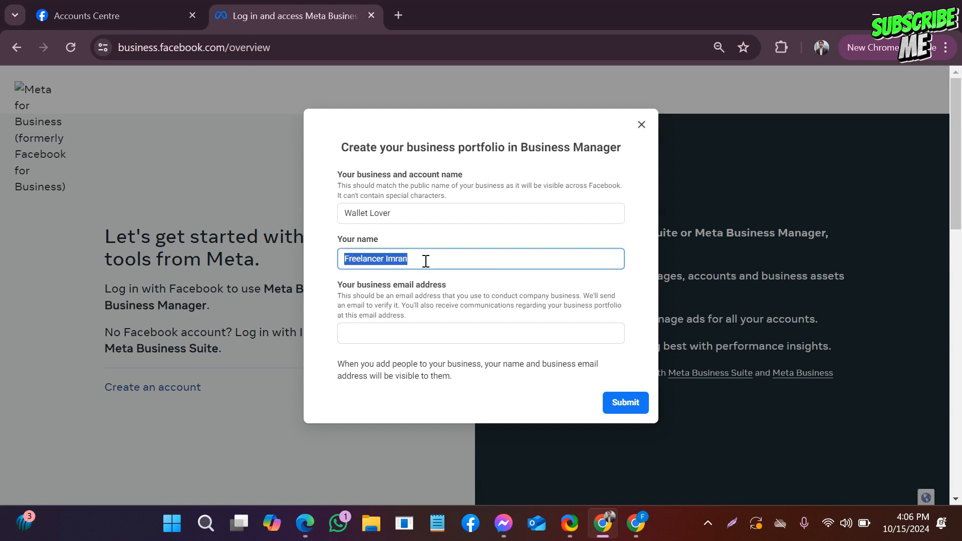
- Switch to the Gmail window and copy the account's email address for the portfolio form's business email field
left_click(426, 261)
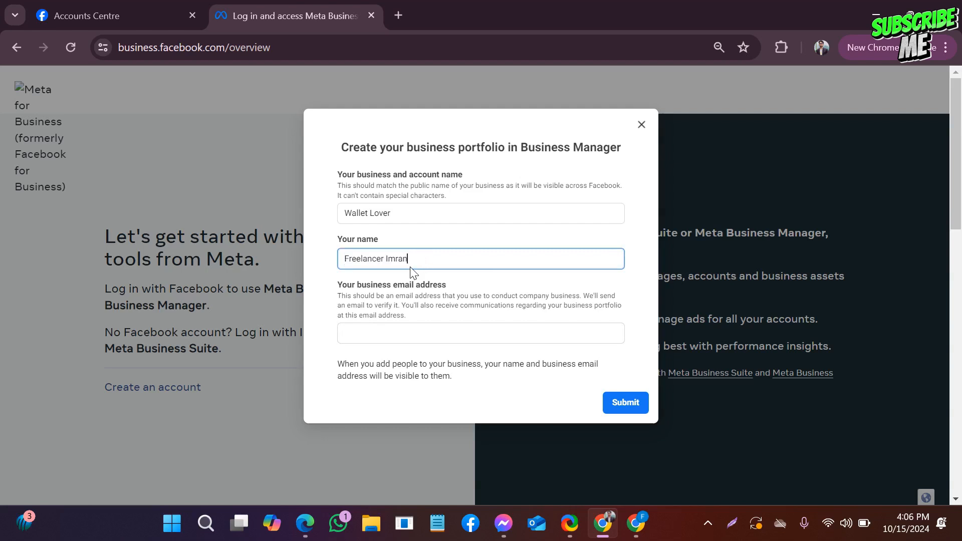
left_click(371, 335)
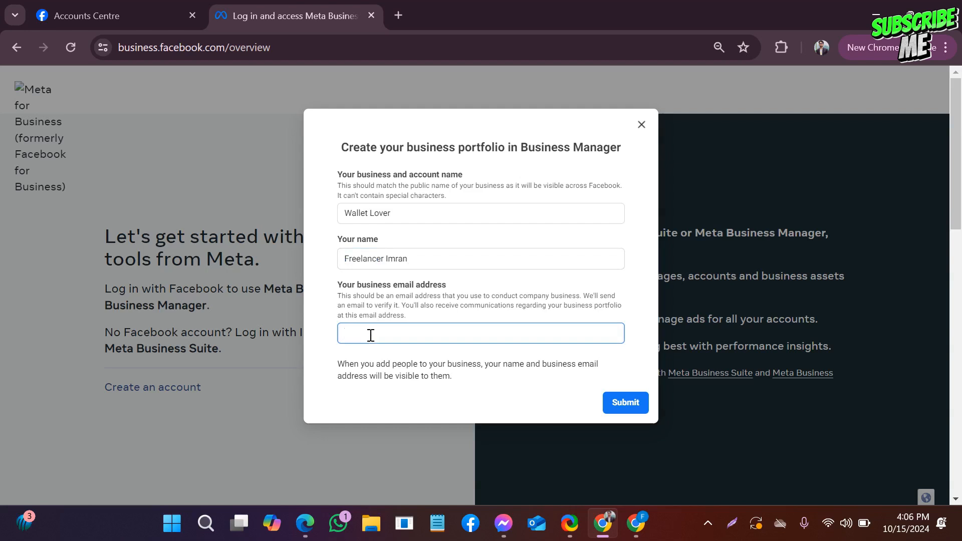
left_click(643, 523)
left_click(820, 48)
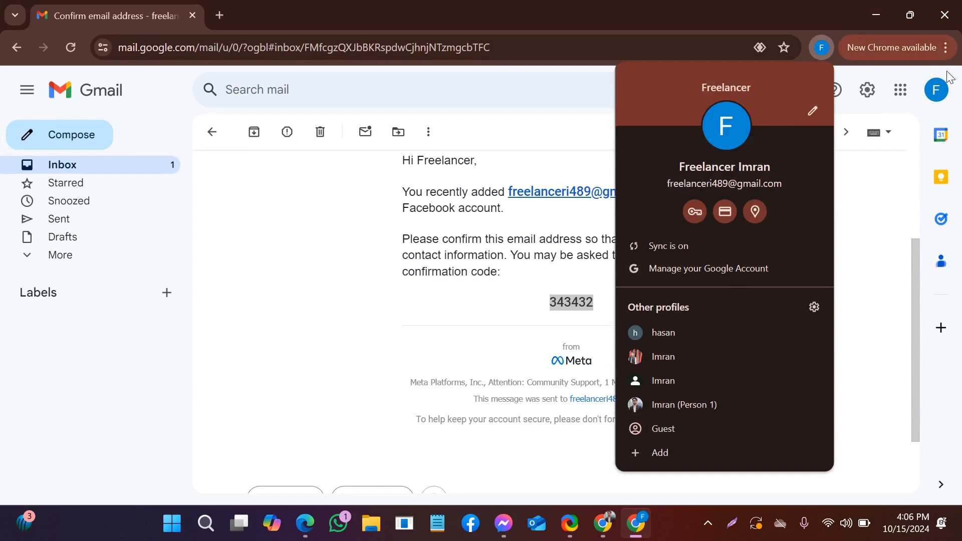
left_click(945, 102)
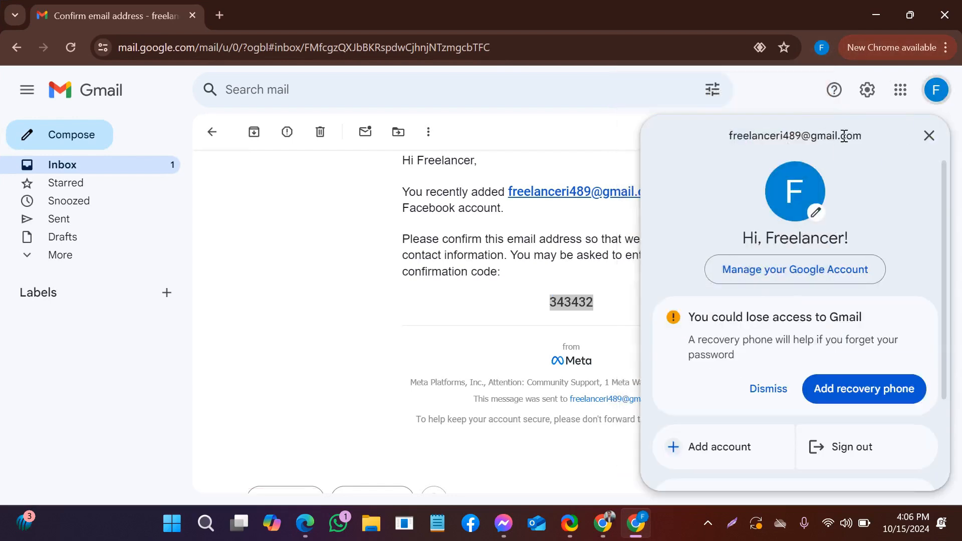
left_click_drag(862, 134, 731, 130)
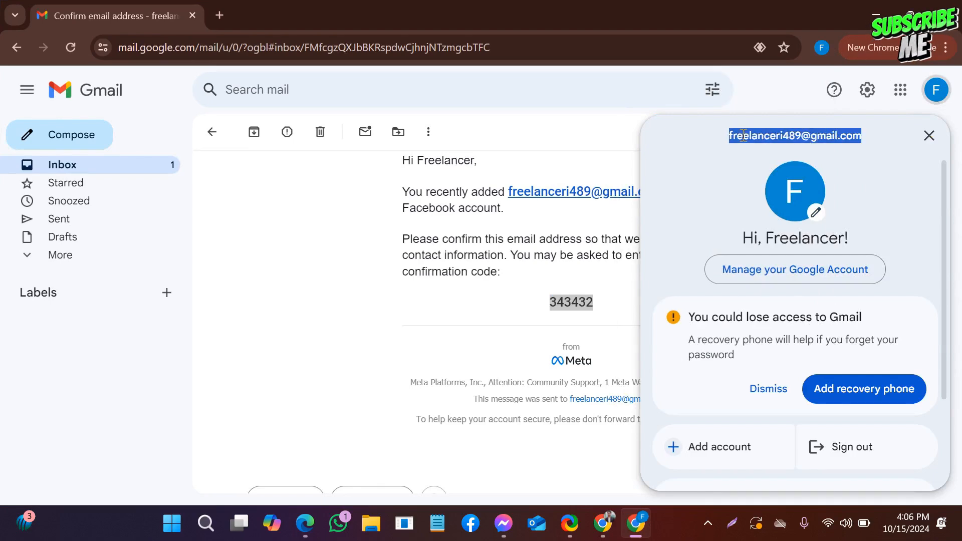
right_click(742, 135)
left_click(661, 158)
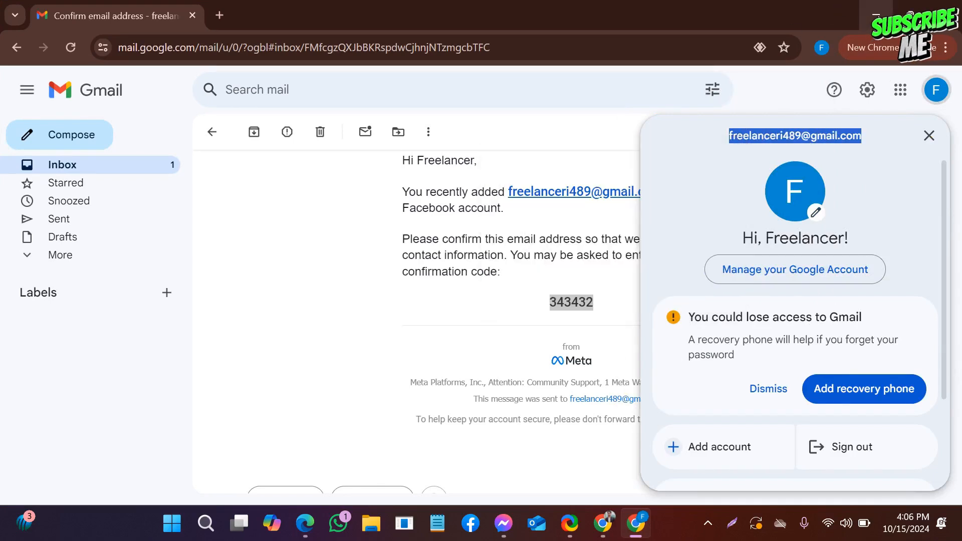
- Return to the portfolio form, paste the copied address as the business email, submit it and continue to Meta Business Suite
key("alt+Tab")
right_click(432, 335)
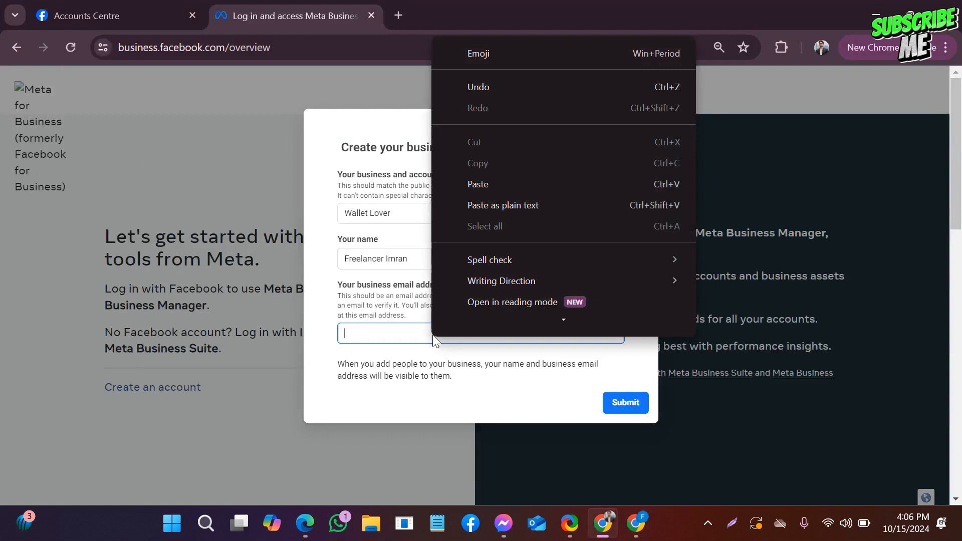
left_click(476, 179)
left_click(615, 407)
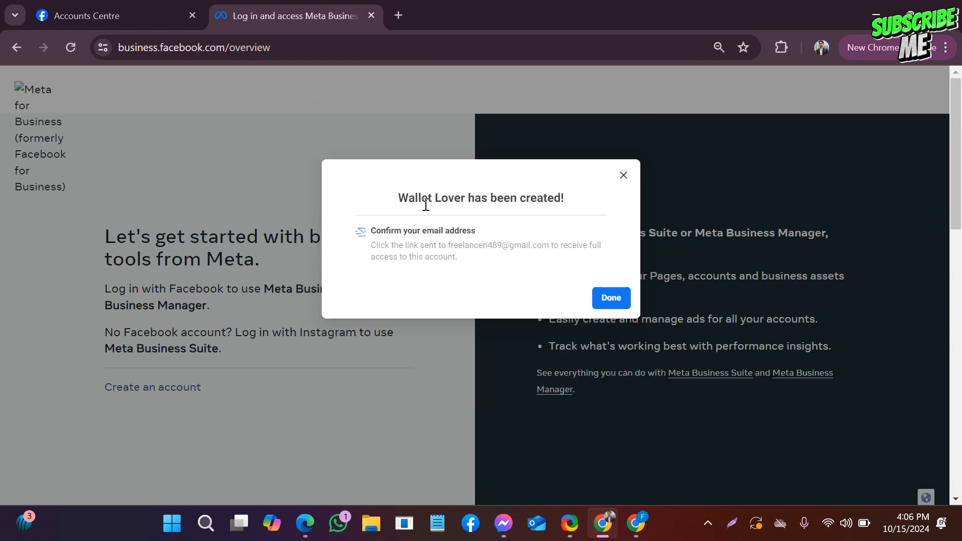
left_click(596, 299)
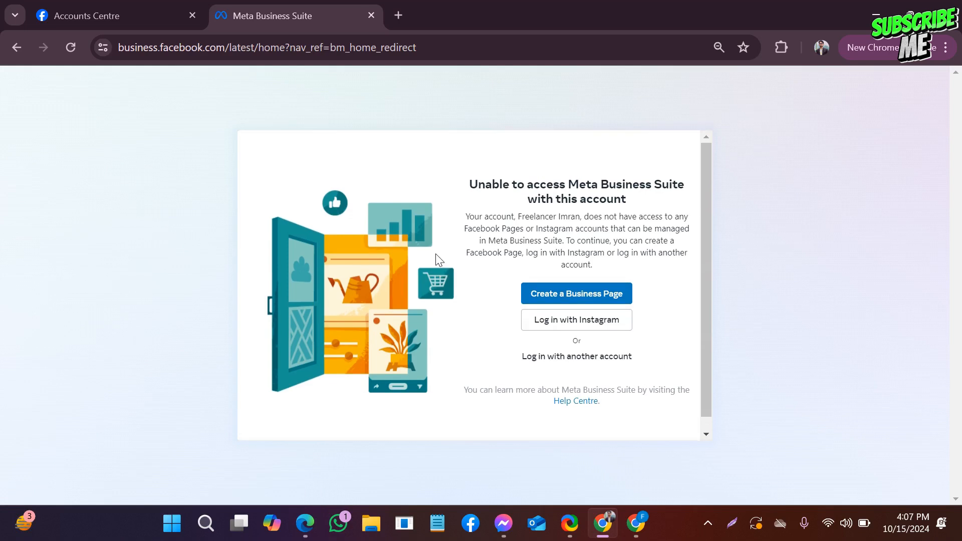
left_click(569, 295)
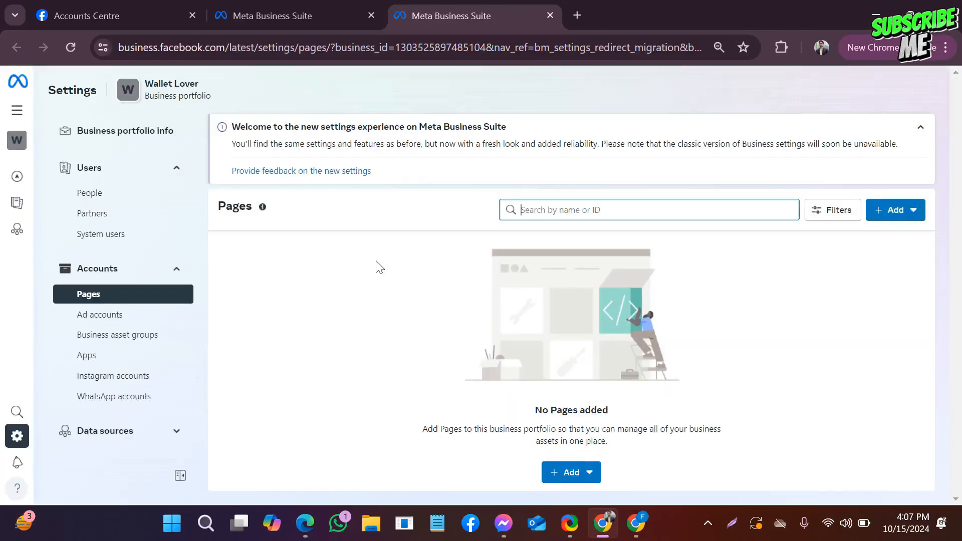
- Switch to the Gmail window, reload the mailbox and return to the inbox
left_click(636, 523)
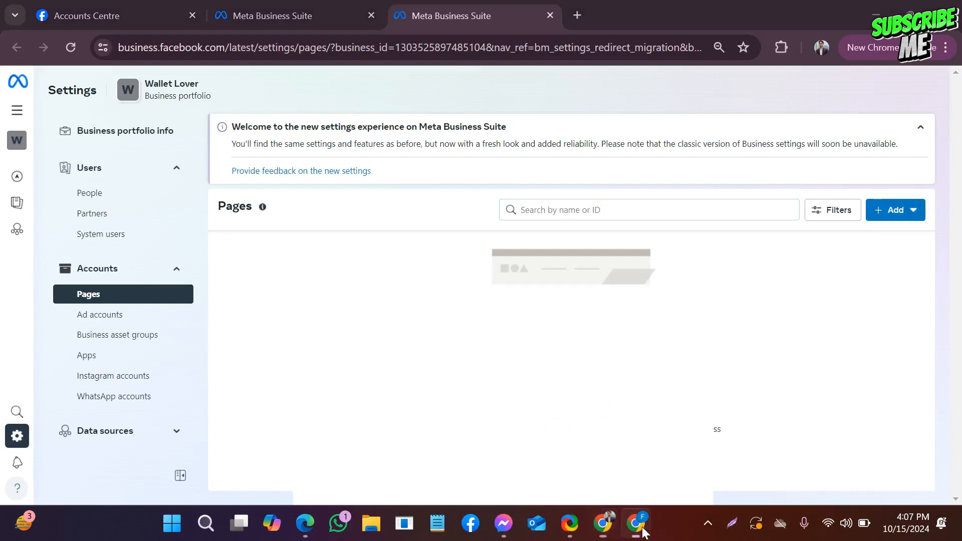
left_click(821, 47)
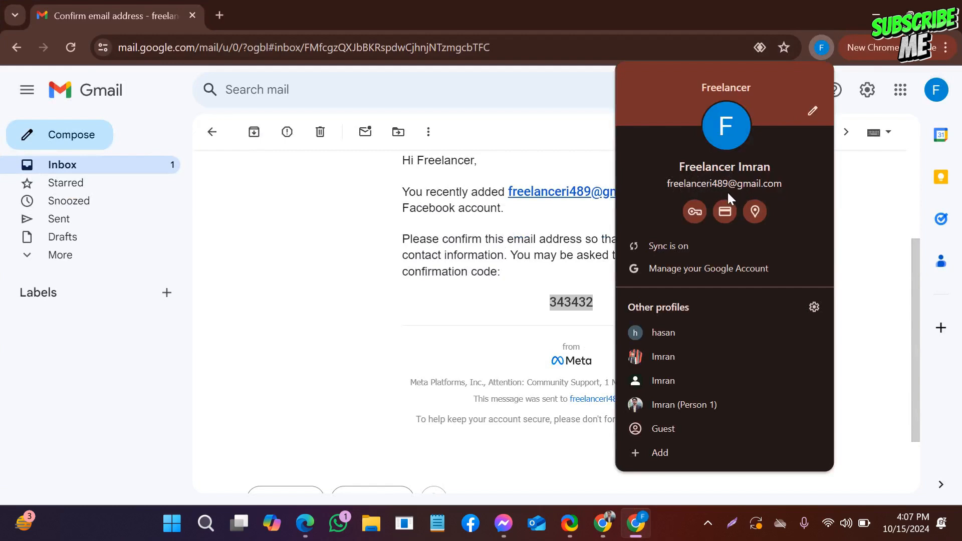
left_click(862, 197)
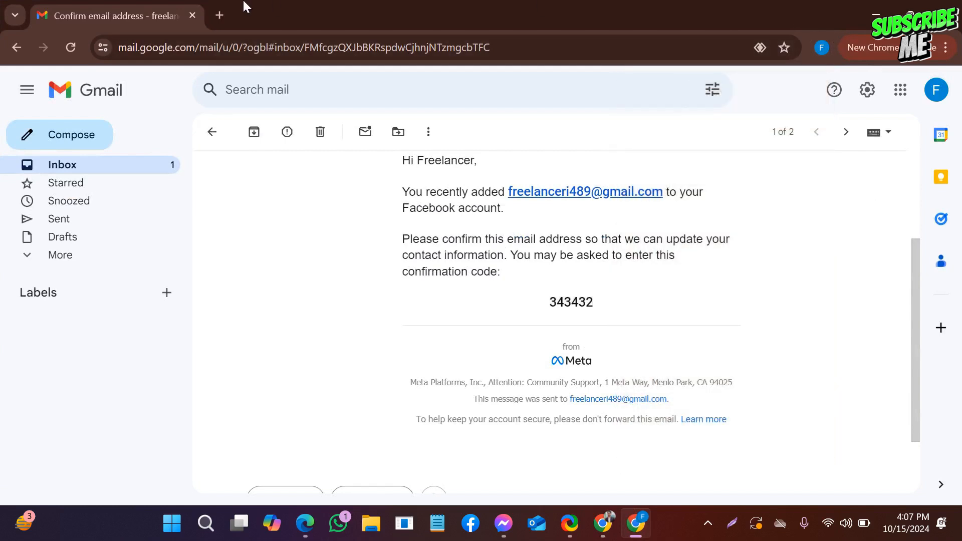
left_click(223, 16)
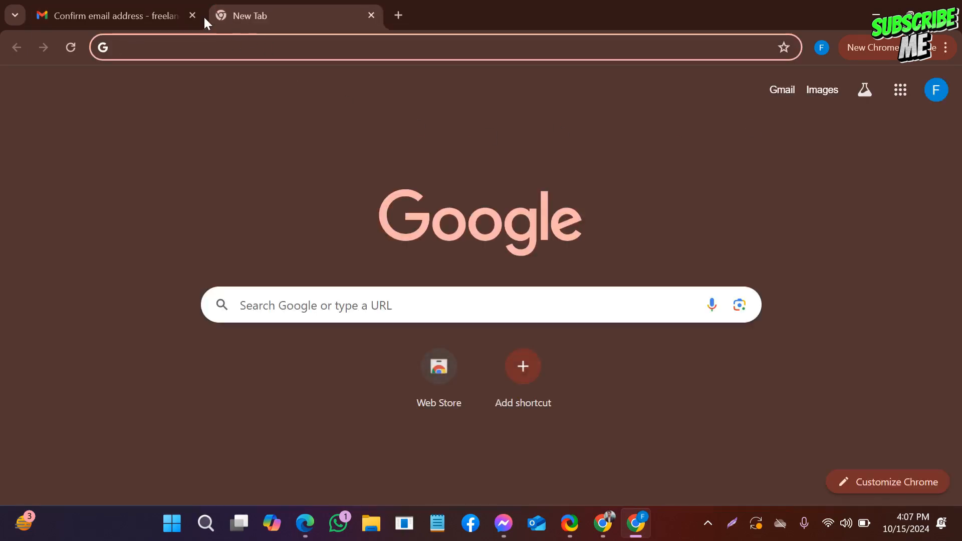
left_click(155, 10)
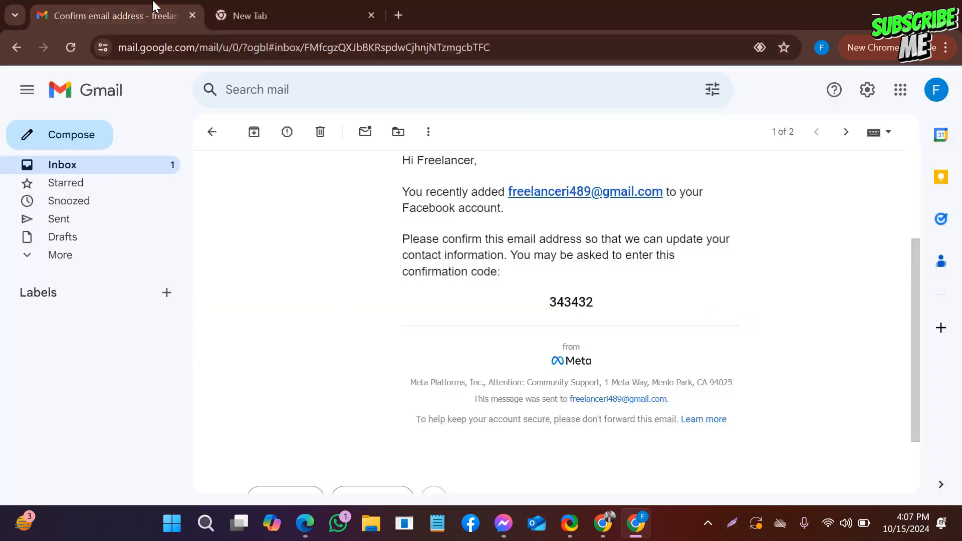
left_click(69, 48)
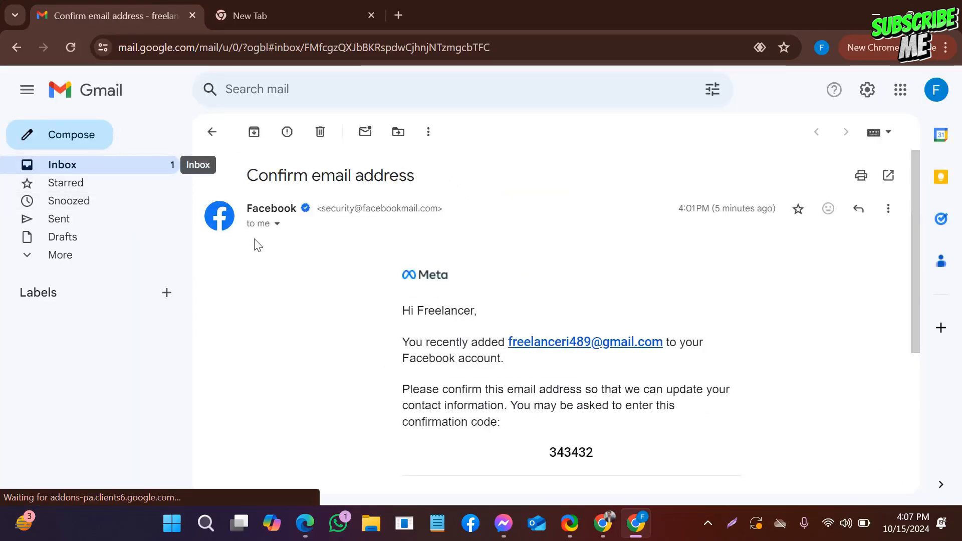
left_click(9, 48)
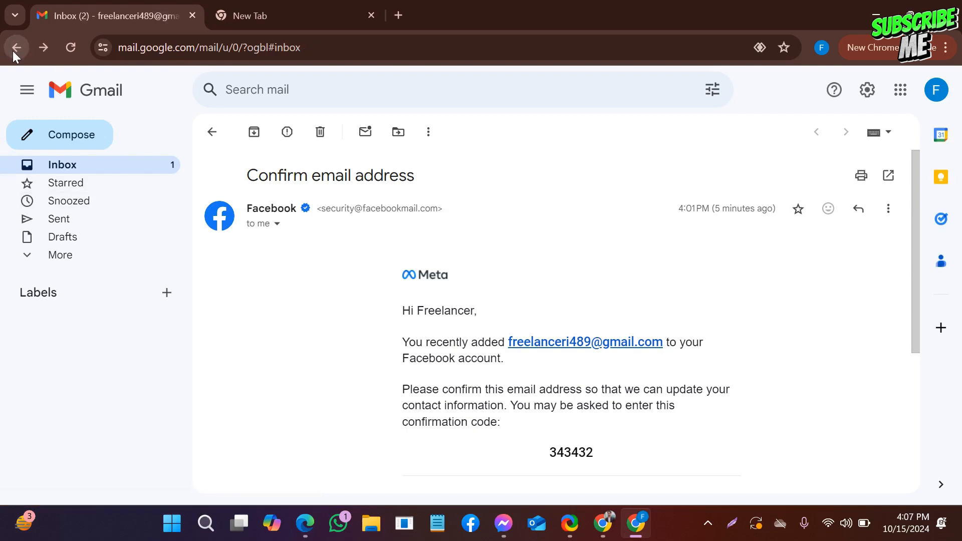
- Refresh the inbox and open Facebook's "Confirm your business email address" message in the Social category
scroll(302, 219, "down", 1)
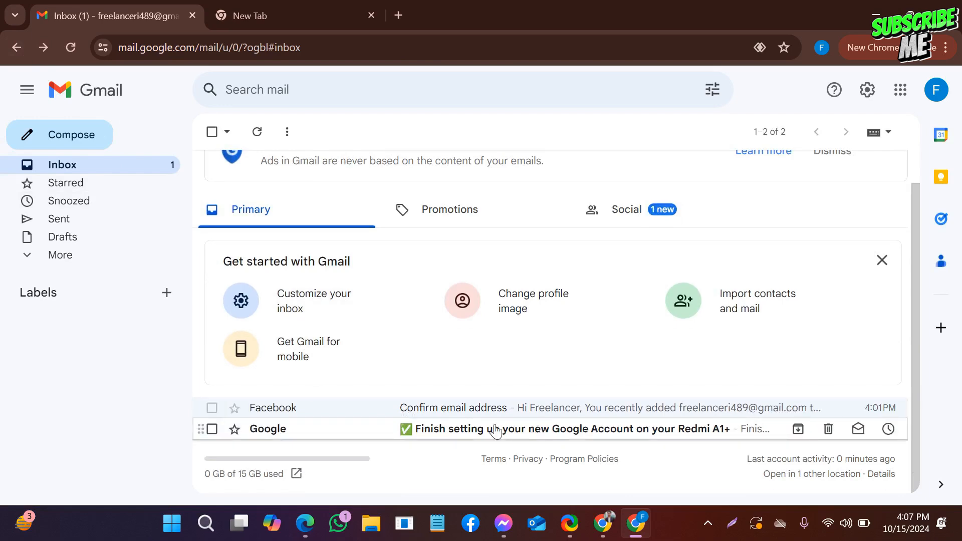
left_click(70, 47)
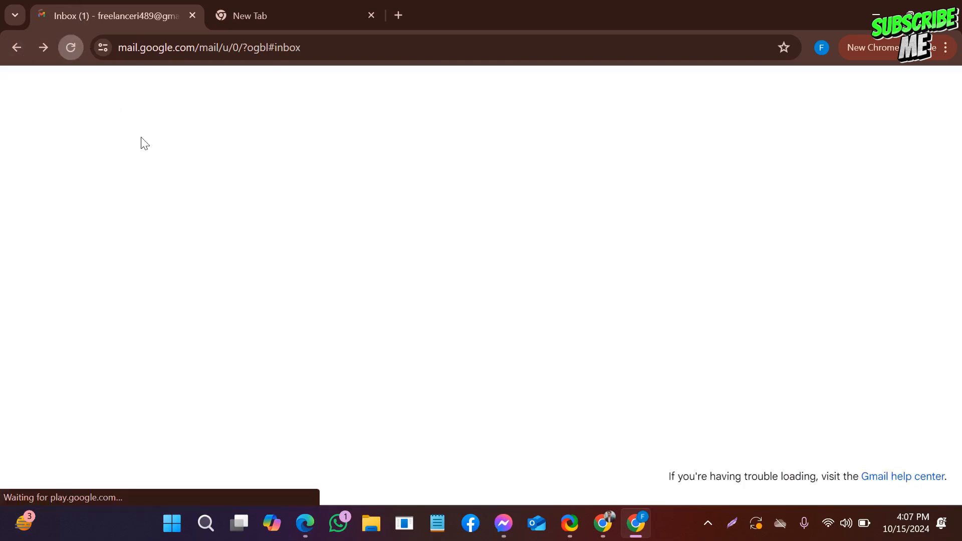
scroll(311, 228, "down", 2)
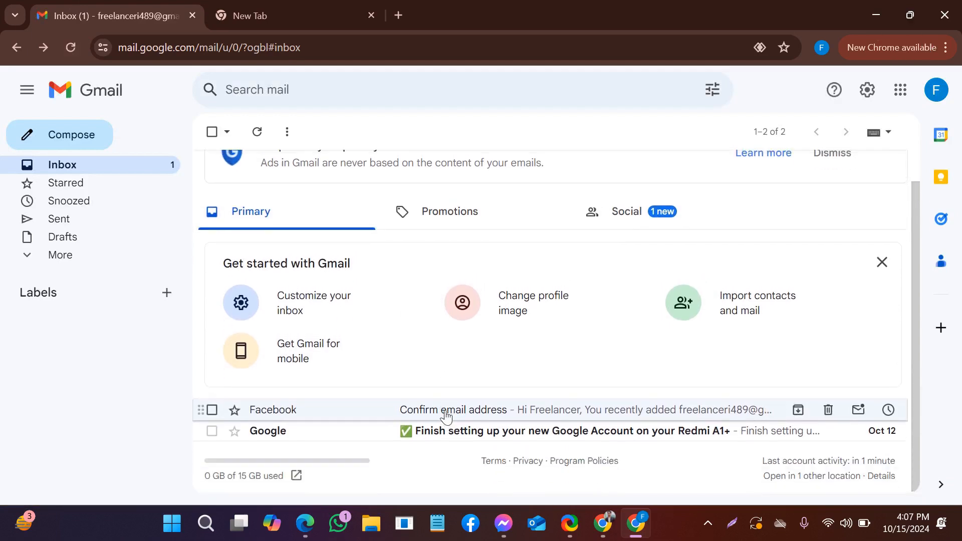
scroll(416, 361, "up", 2)
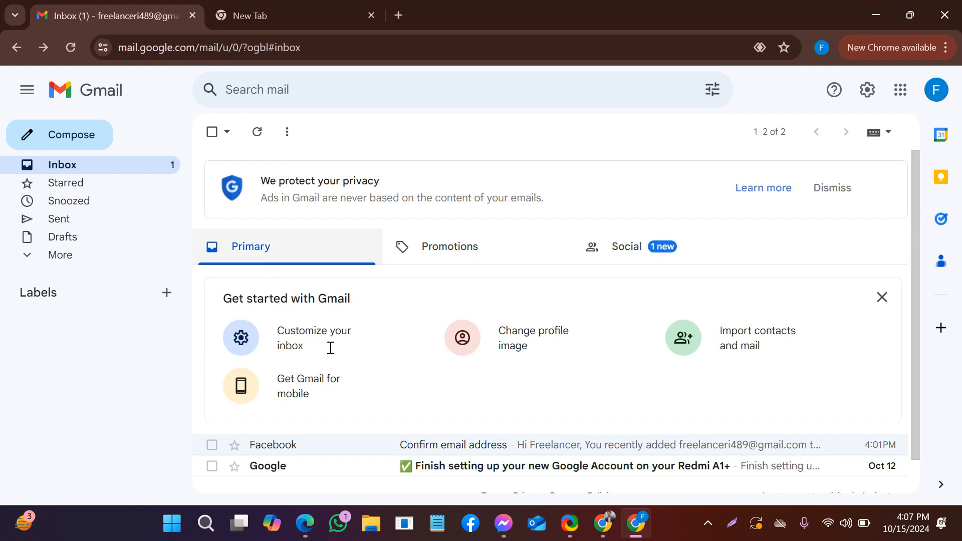
scroll(359, 344, "down", 1)
left_click(621, 223)
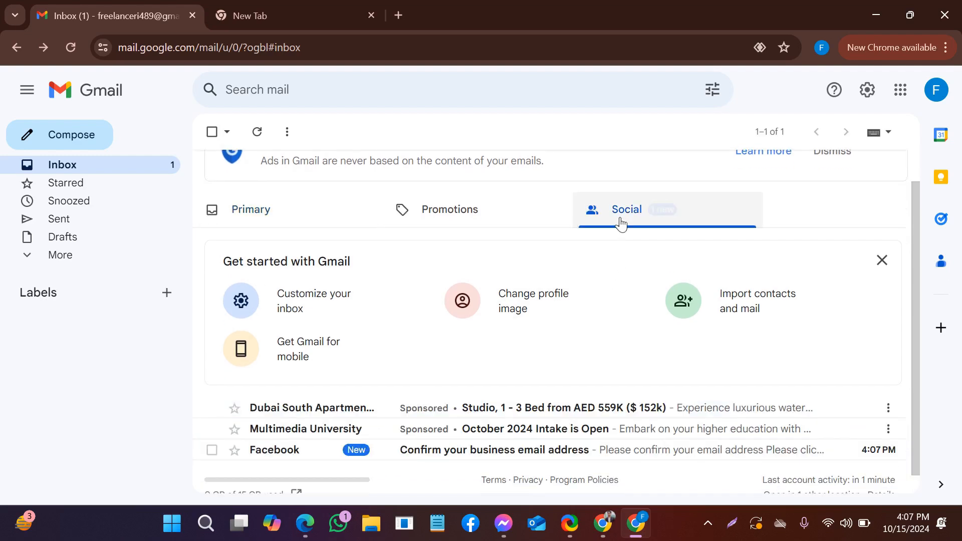
scroll(438, 243, "down", 1)
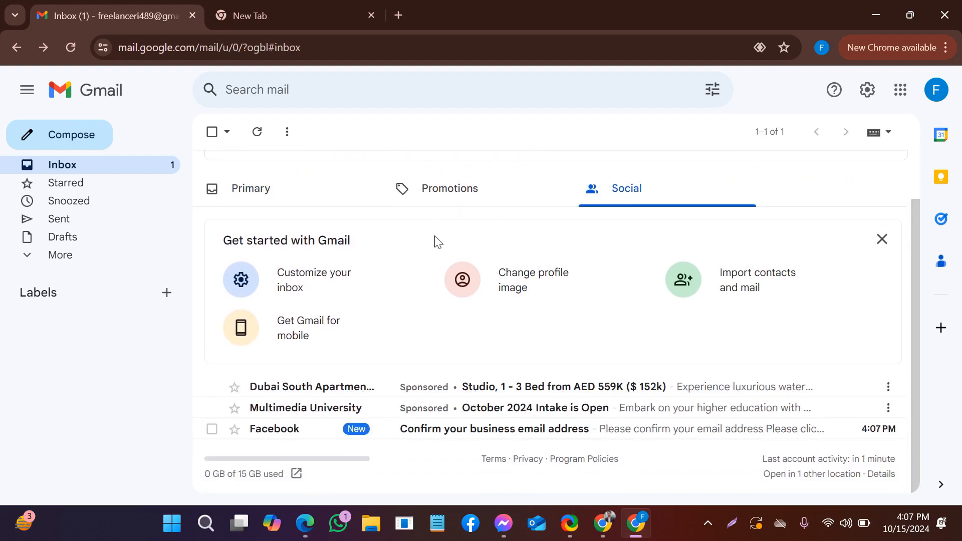
left_click(476, 435)
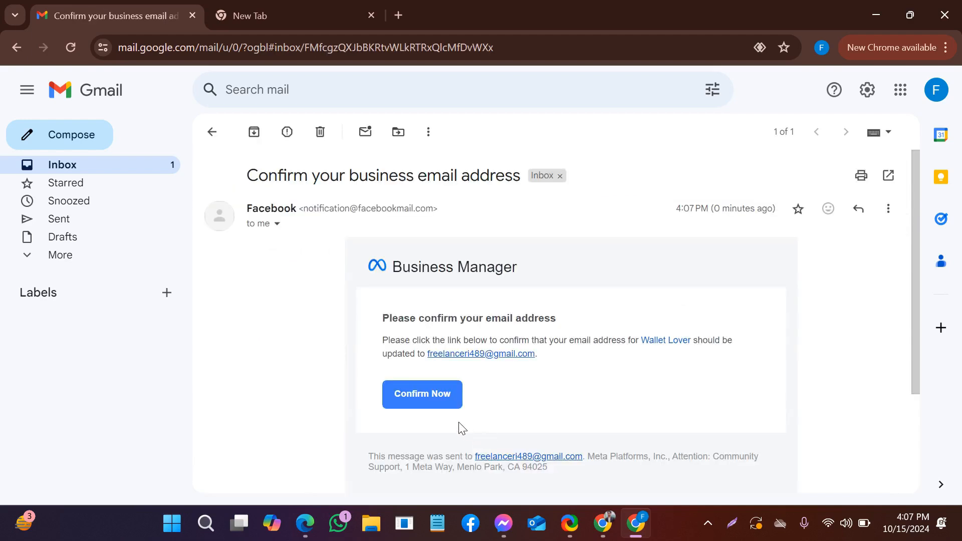
- Return to the inbox, look through the Primary and Social categories, and reopen the business email confirmation message
scroll(468, 305, "down", 3)
scroll(295, 202, "up", 3)
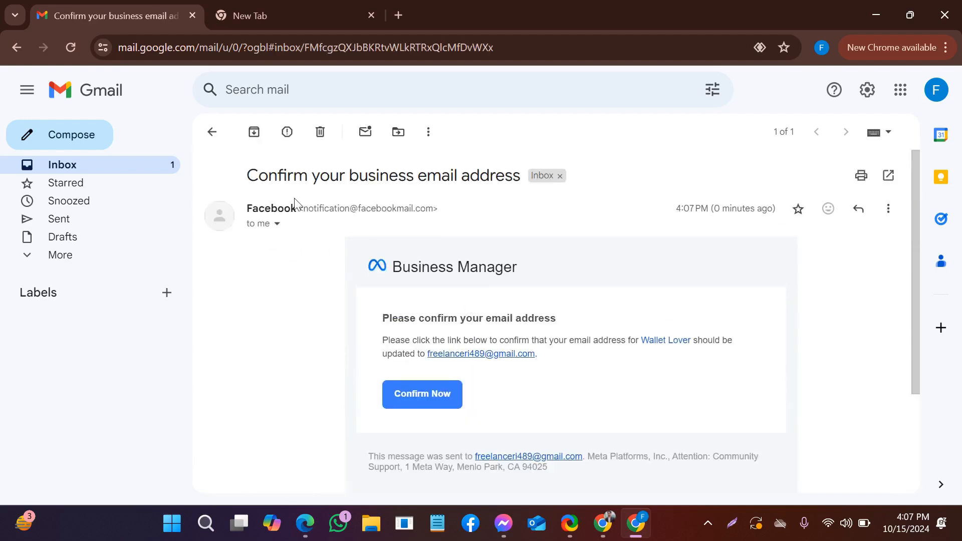
left_click(11, 55)
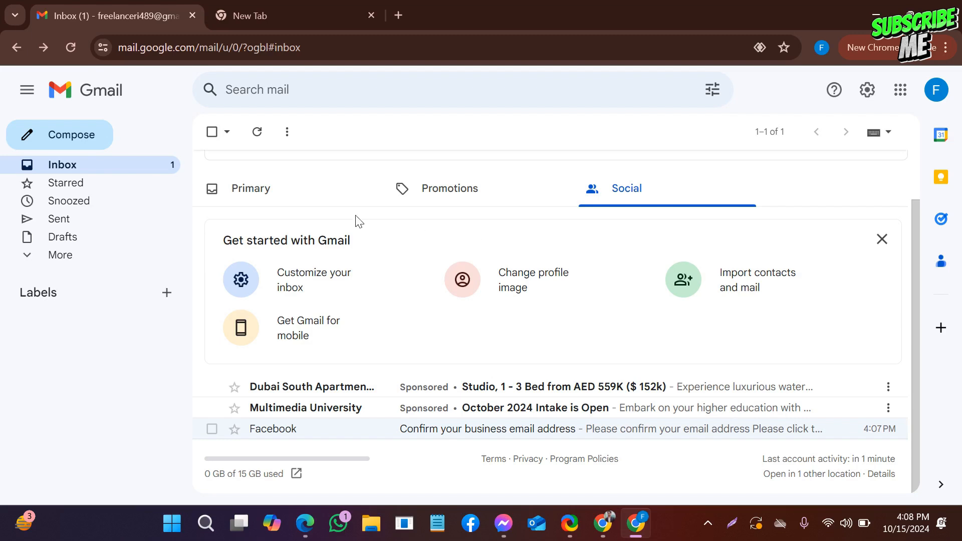
left_click(273, 201)
left_click(632, 210)
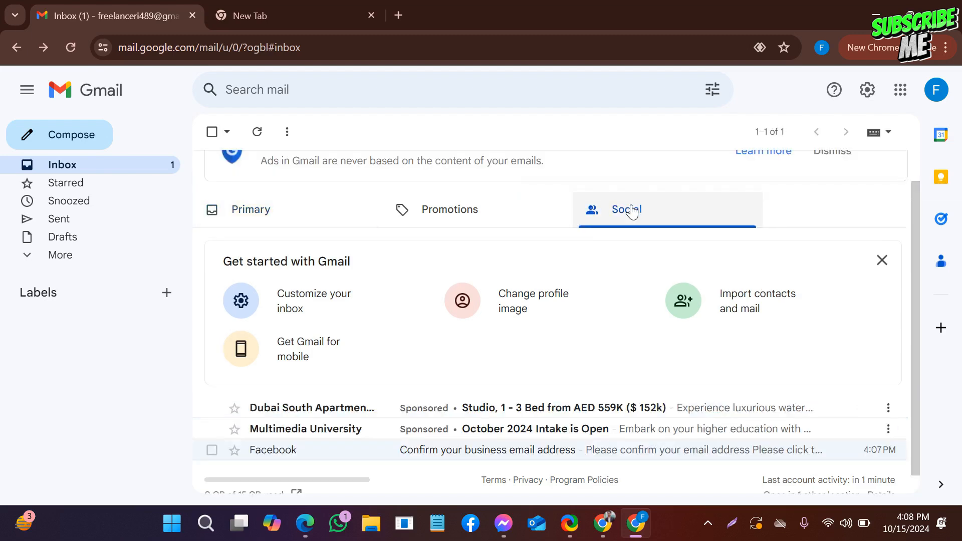
scroll(454, 322, "down", 2)
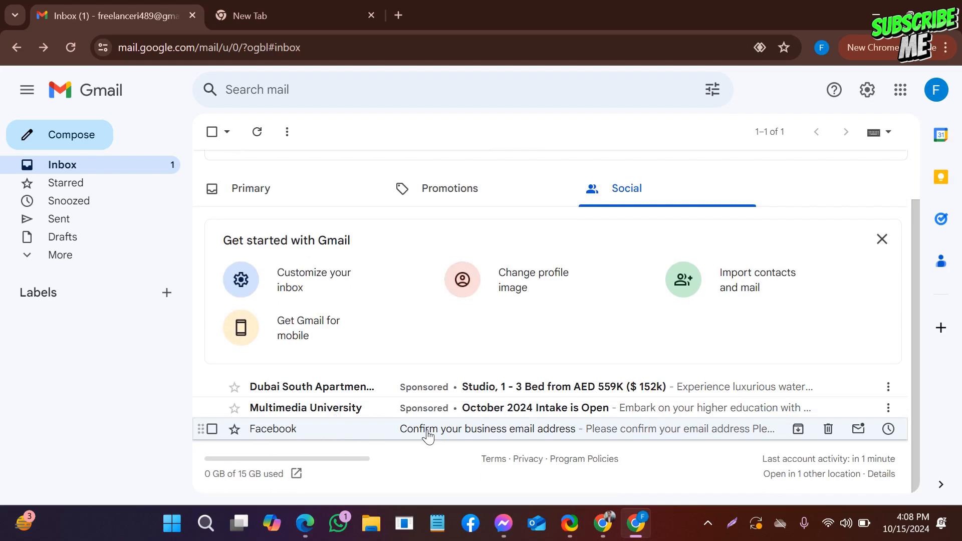
left_click(501, 435)
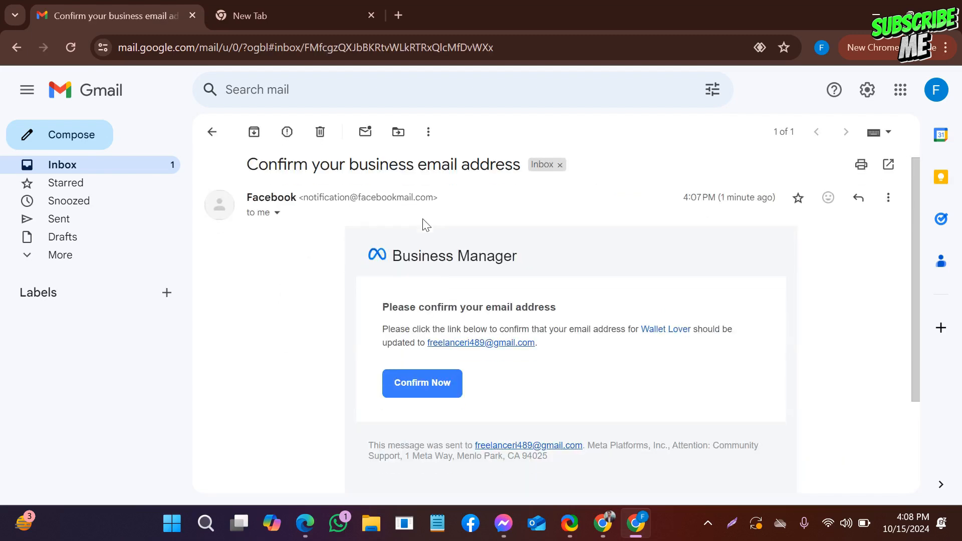
- Review the Business Manager confirmation message and follow its link to confirm the email address for Wallet Lover
scroll(423, 226, "down", 1)
scroll(436, 211, "up", 2)
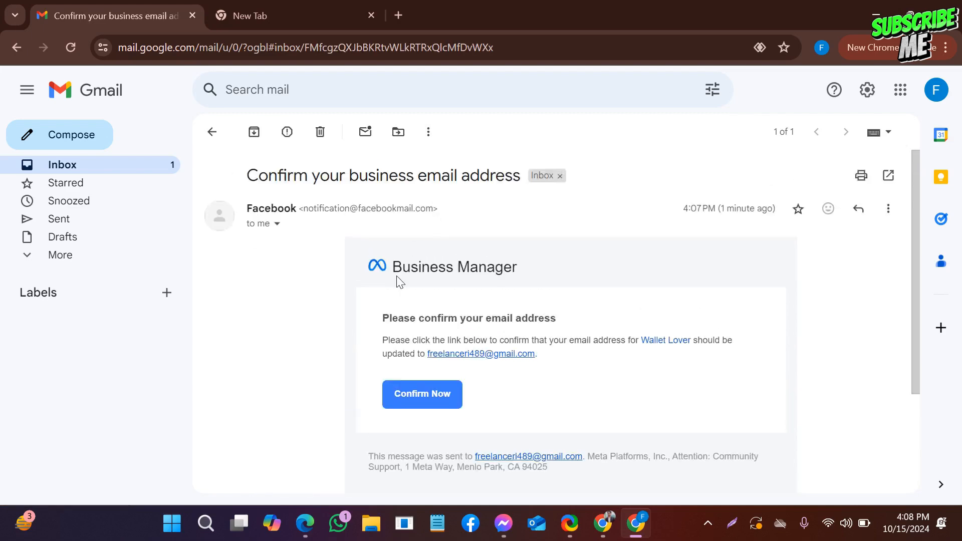
scroll(526, 271, "down", 3)
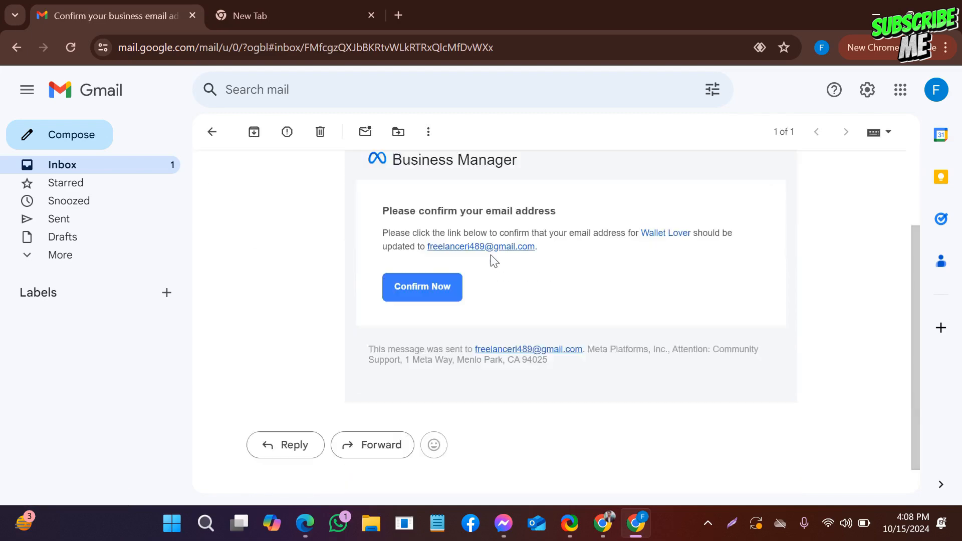
scroll(420, 268, "up", 3)
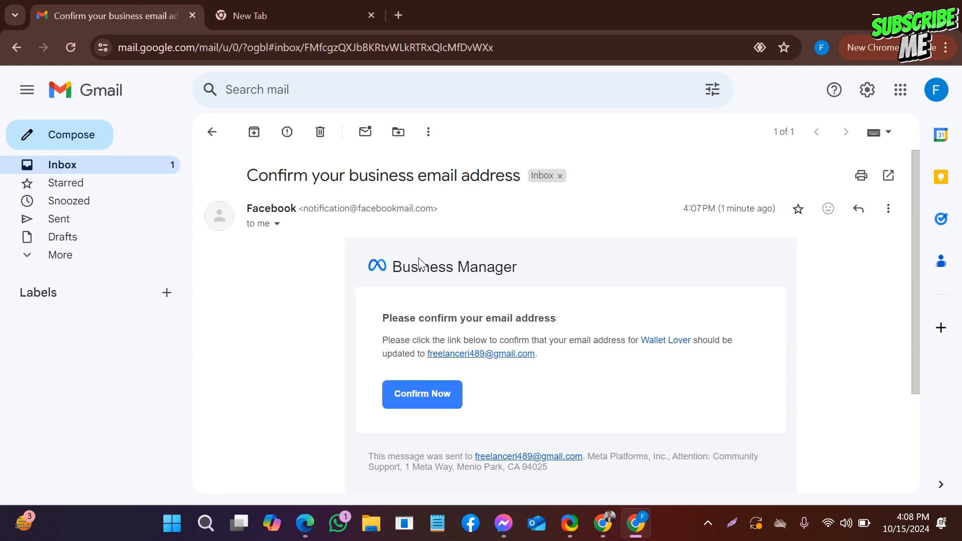
left_click(437, 399)
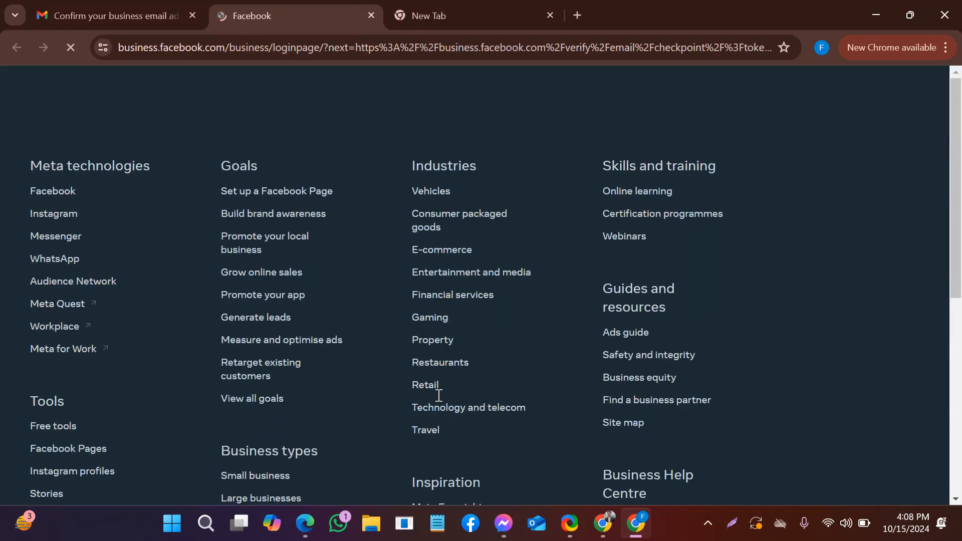
- Choose to log in to Meta's business tools with a Facebook account
scroll(368, 295, "down", 5)
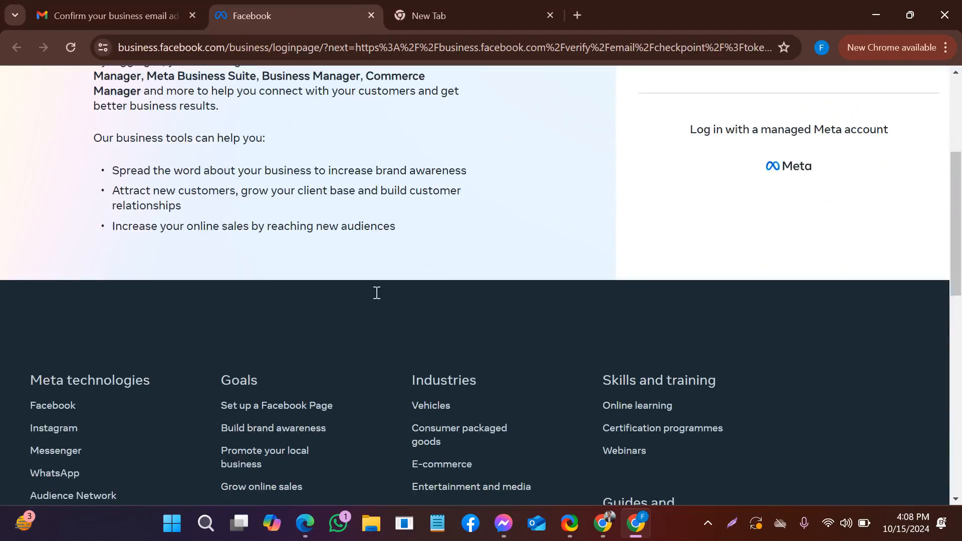
scroll(375, 290, "up", 5)
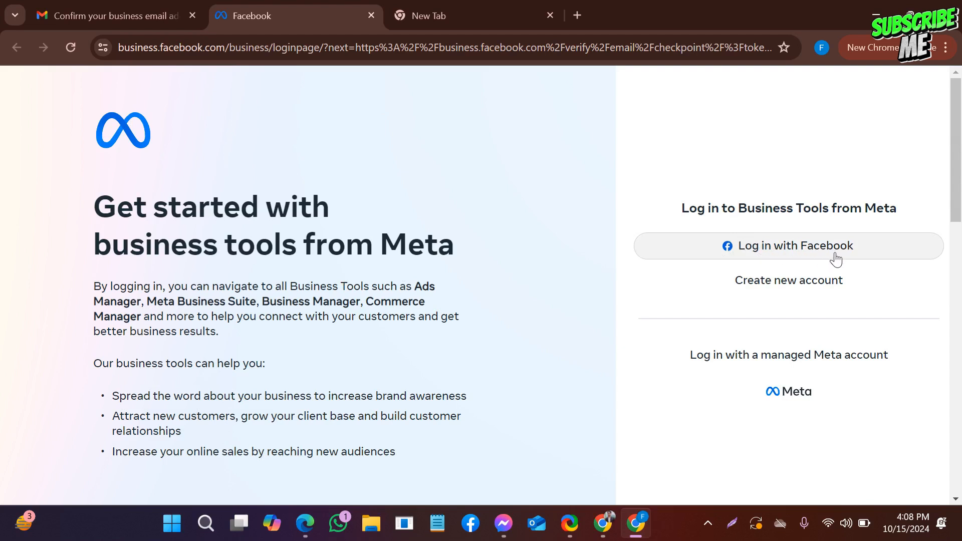
left_click(804, 256)
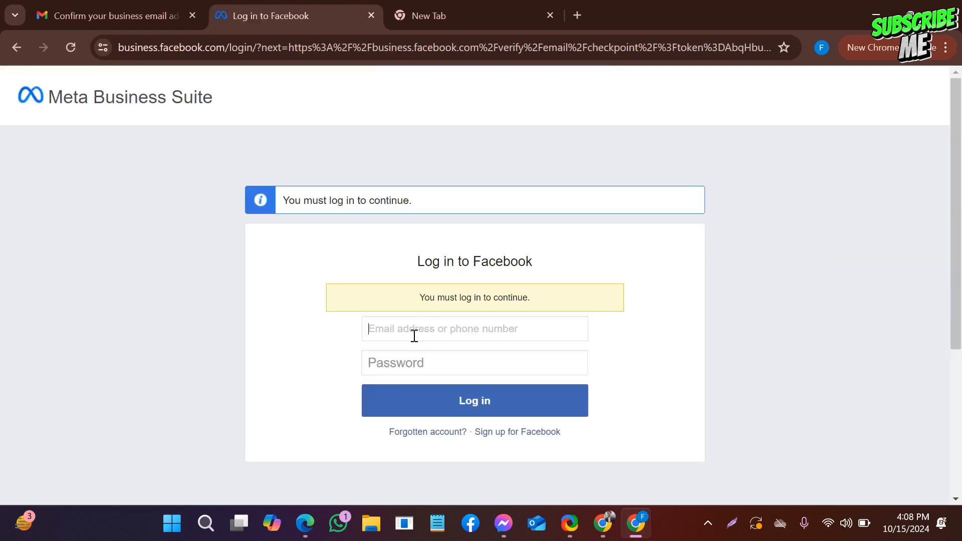
scroll(483, 307, "down", 3)
scroll(436, 270, "up", 3)
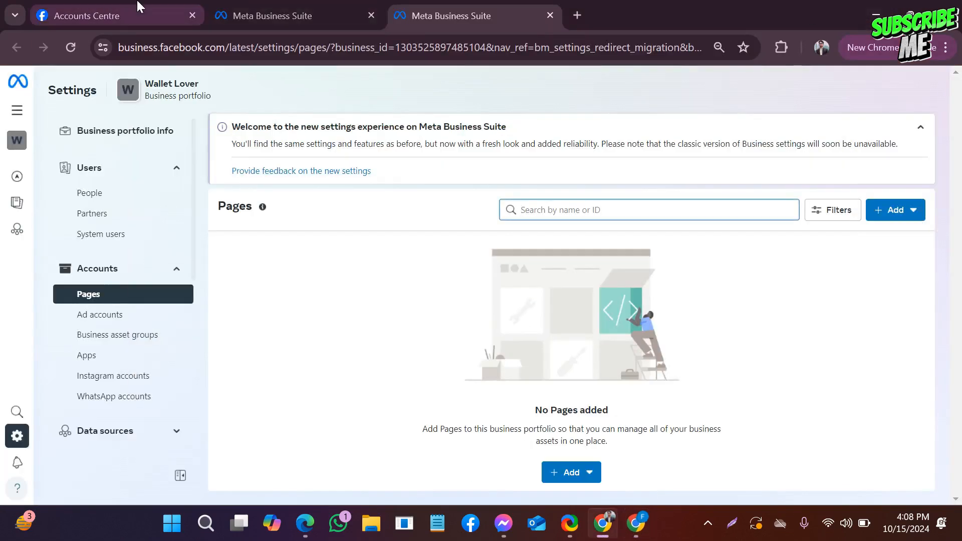
- Switch to the browser window with Accounts Centre and go back to the Facebook profile page
left_click(100, 16)
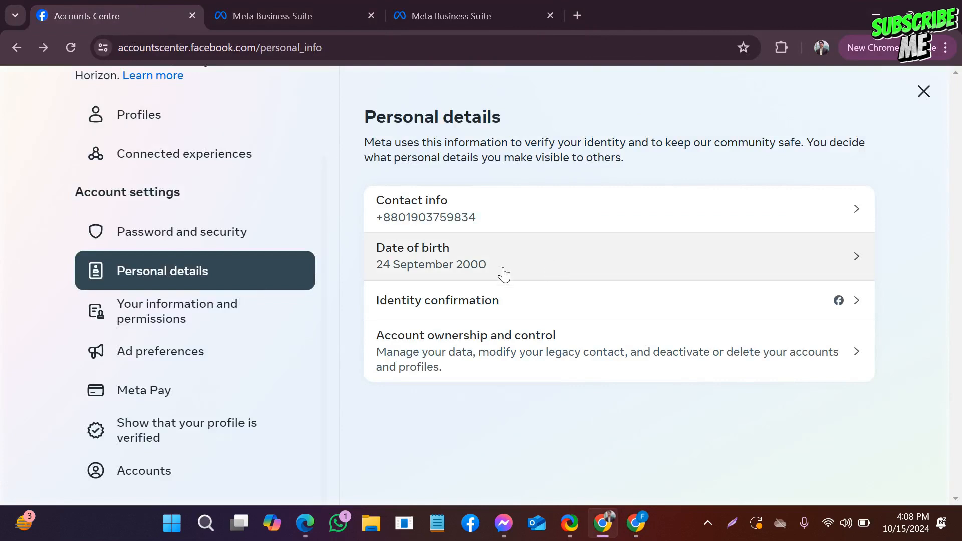
scroll(307, 221, "up", 2)
left_click(16, 47)
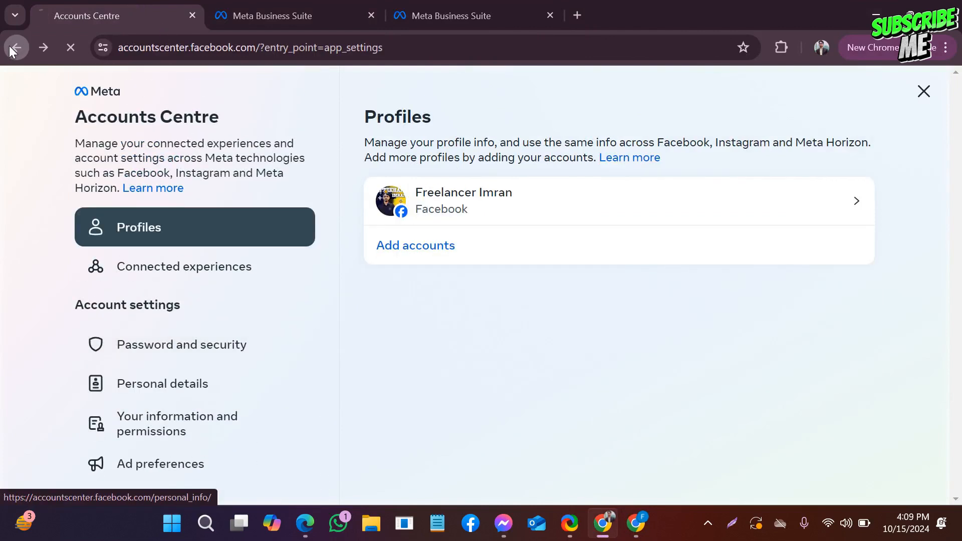
left_click(16, 47)
left_click(15, 48)
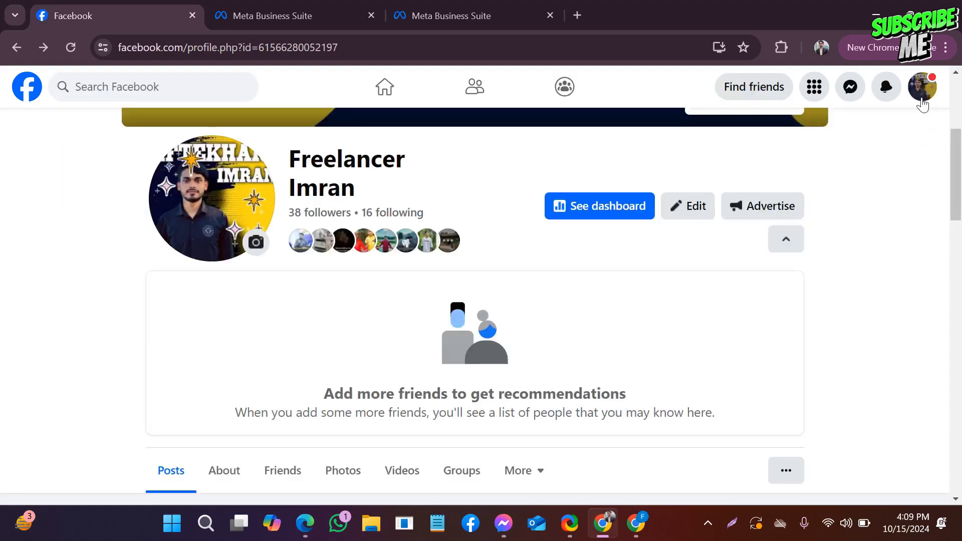
- Check the active profile in the account menu and go to the Facebook home feed
left_click(923, 90)
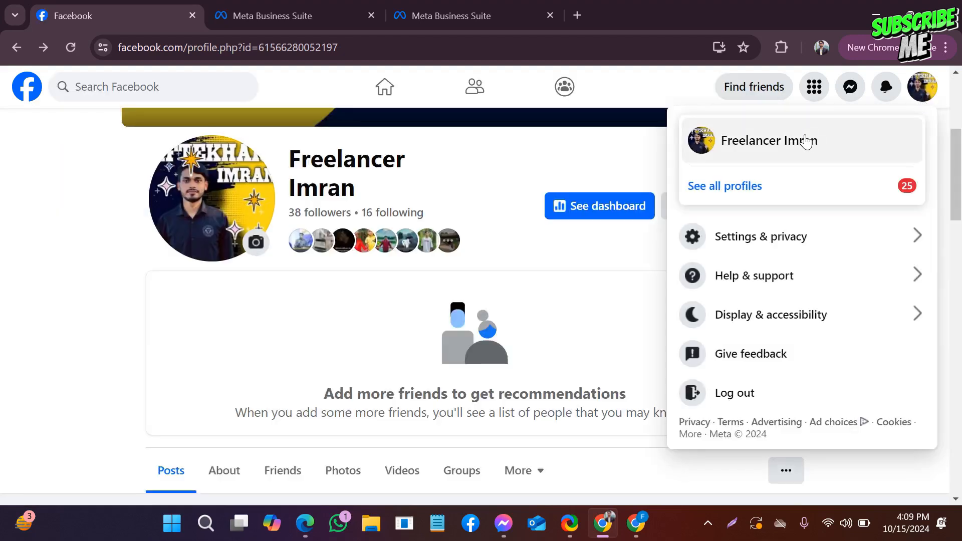
left_click(770, 146)
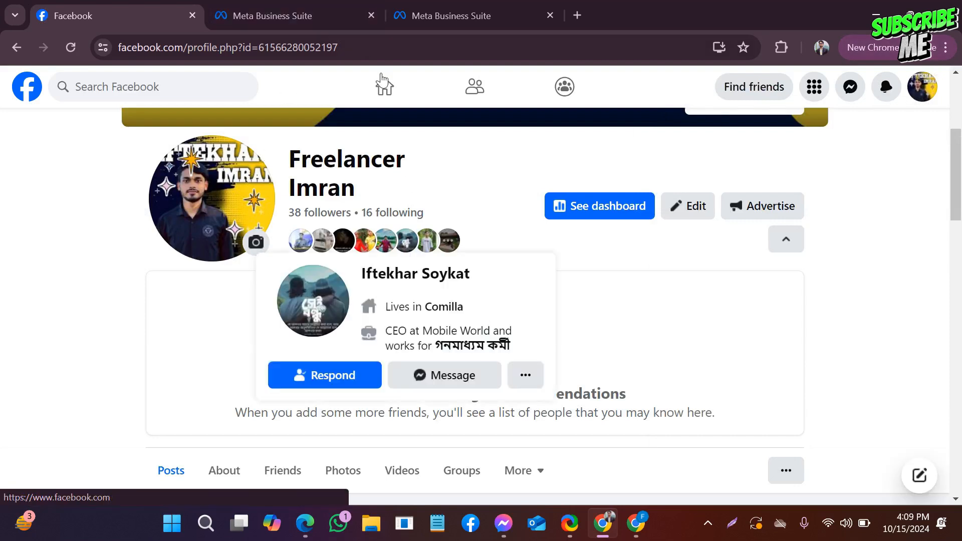
left_click(396, 97)
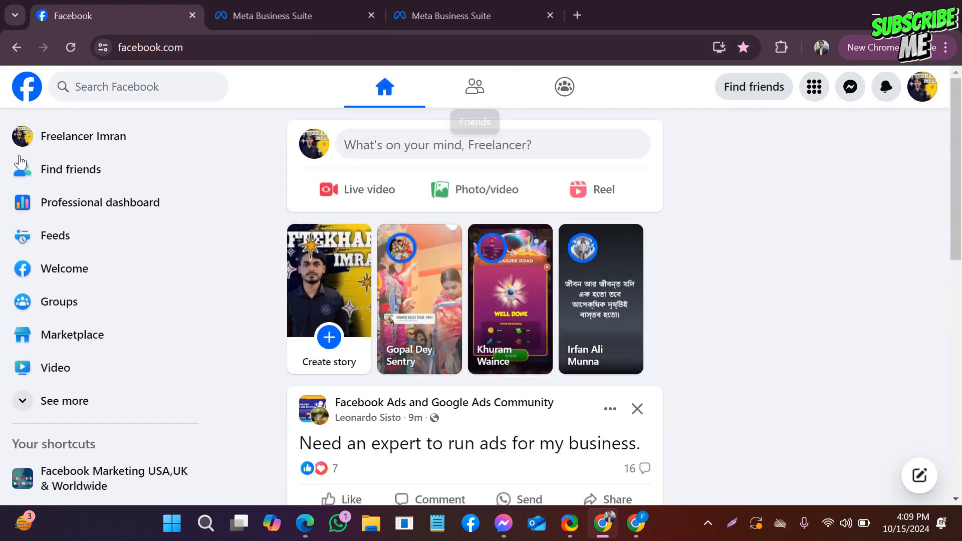
- Expand the home feed's navigation list to reveal the additional entries, including Ads Manager
scroll(65, 239, "down", 2)
left_click(68, 335)
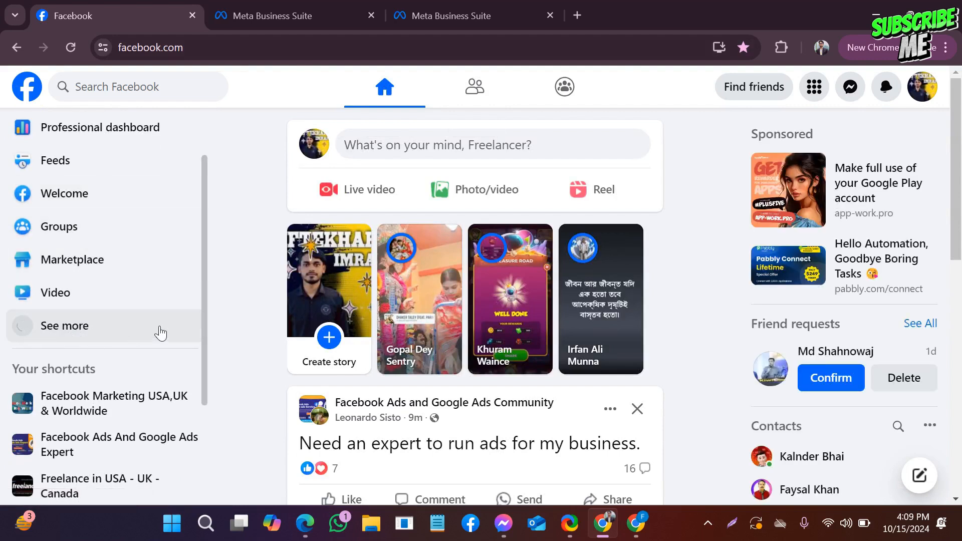
scroll(159, 316, "up", 2)
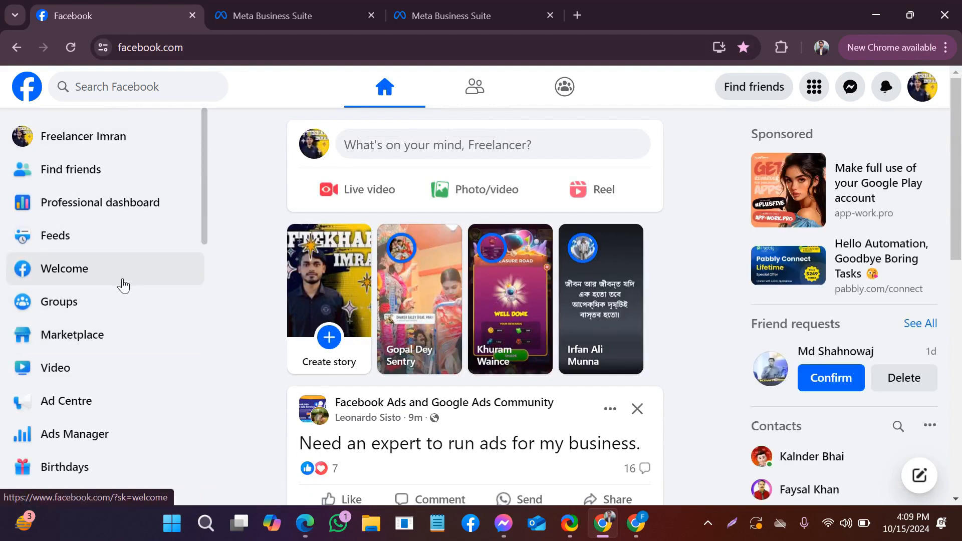
scroll(149, 266, "down", 2)
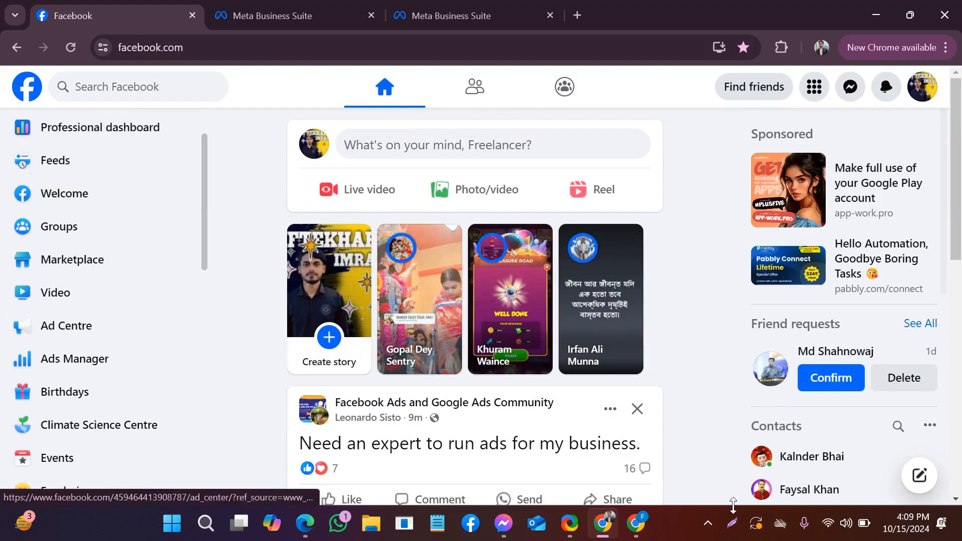
- Capture the navigation list with the screenshot tool, draw a red arrow pointing at Ads Manager, and discard the capture
left_click(732, 523)
mouse_move(1, 157)
left_mouse_down()
mouse_move(302, 433)
mouse_move(319, 483)
left_mouse_up()
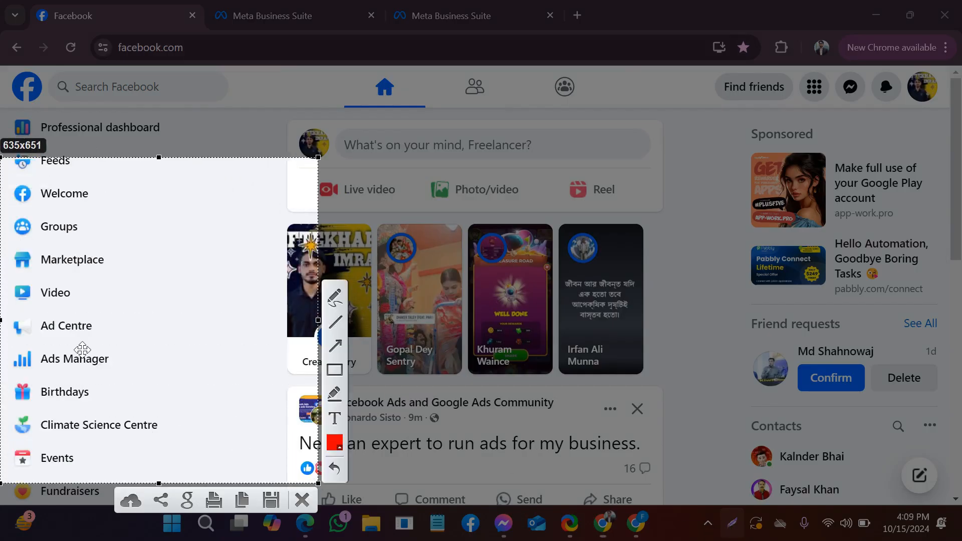
left_click(337, 345)
left_click_drag(242, 324, 121, 356)
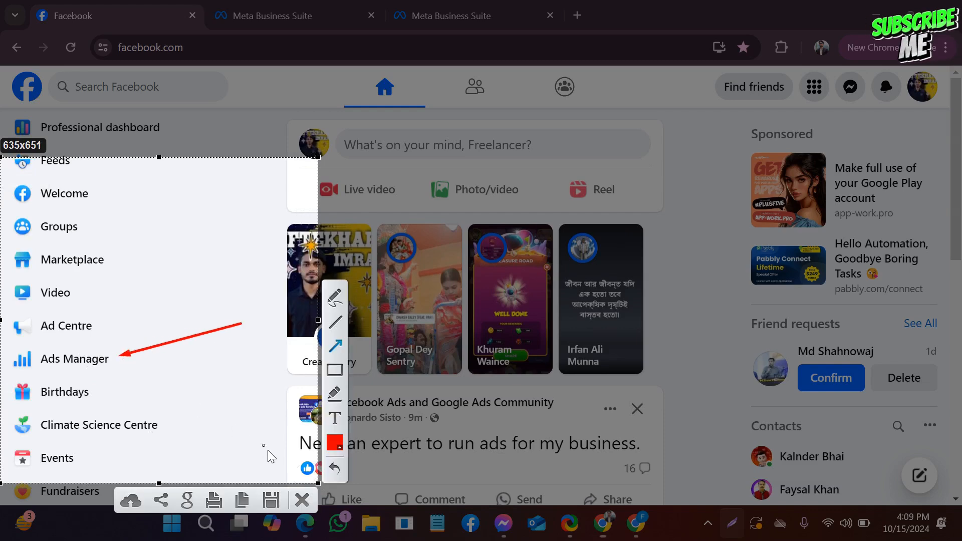
left_click(302, 500)
- Open Ads Manager from the navigation list in a new browser tab and switch to that tab
scroll(65, 306, "down", 3)
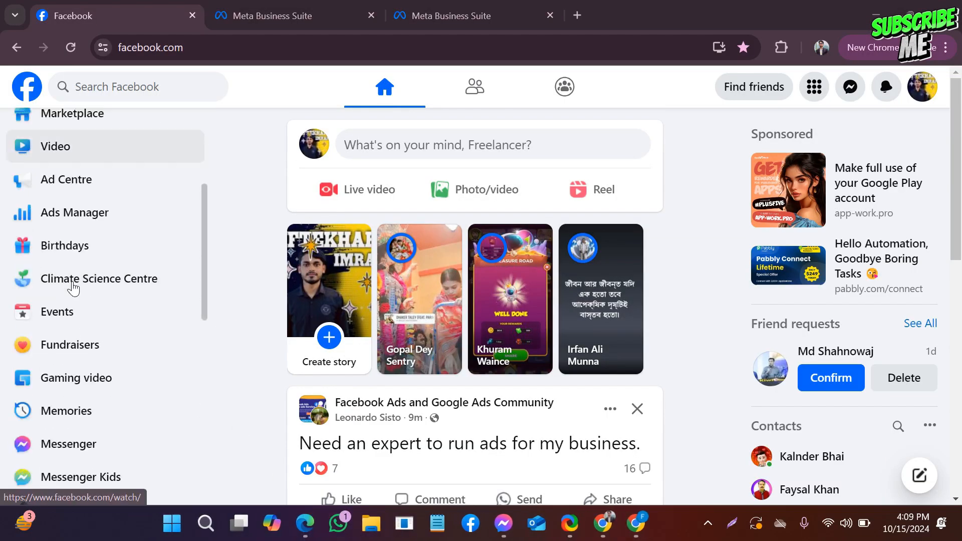
right_click(43, 227)
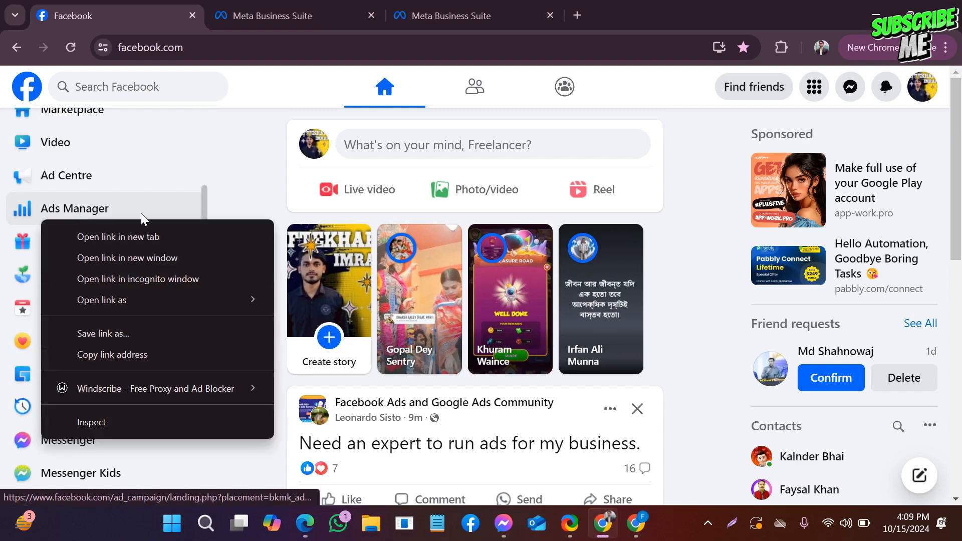
left_click(132, 243)
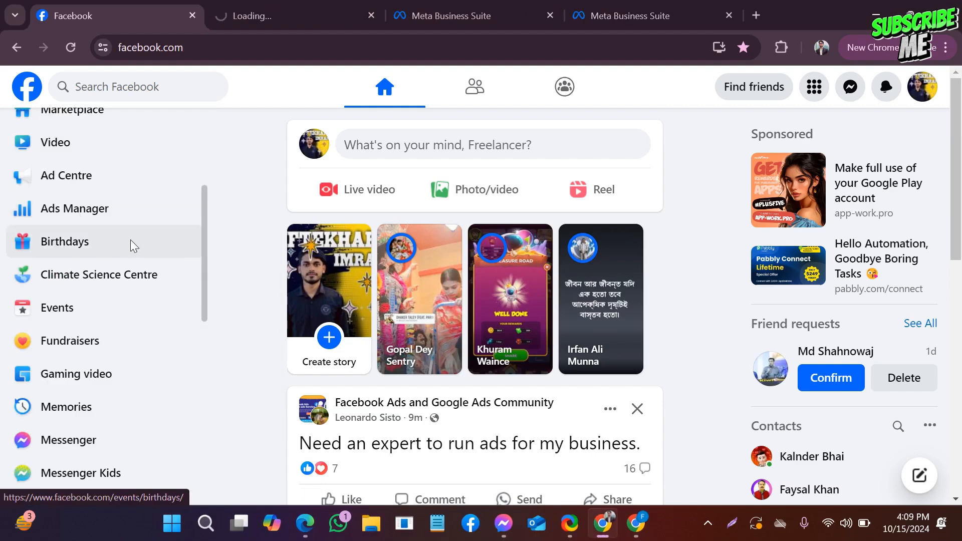
scroll(130, 240, "down", 3)
scroll(129, 243, "up", 5)
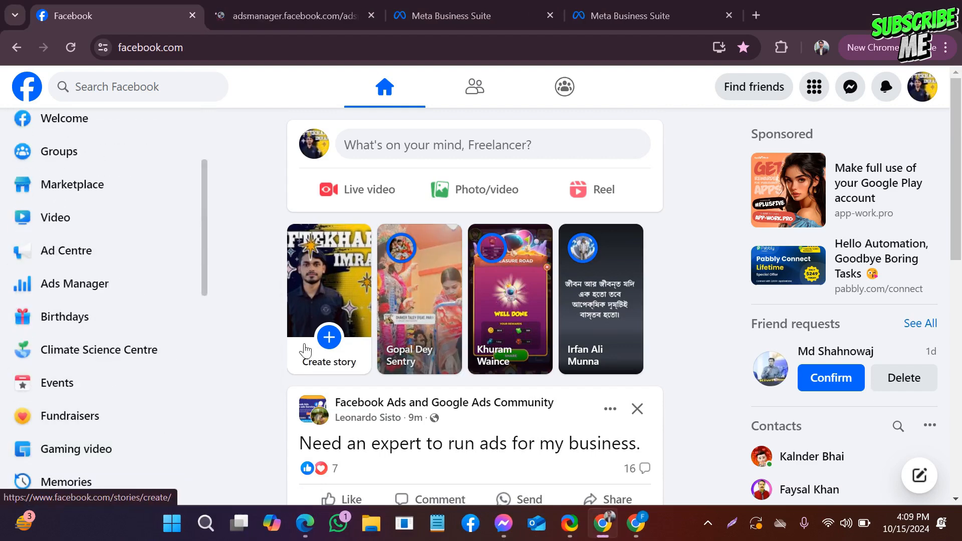
left_click(292, 7)
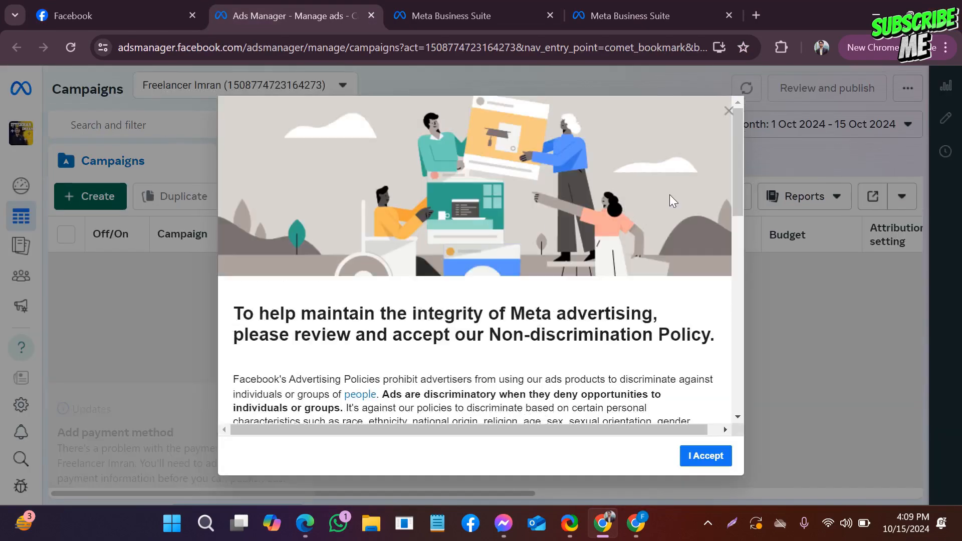
- Accept Meta's Non-discrimination Policy and dismiss the column tips and the payment method notice in Ads Manager
left_click(697, 457)
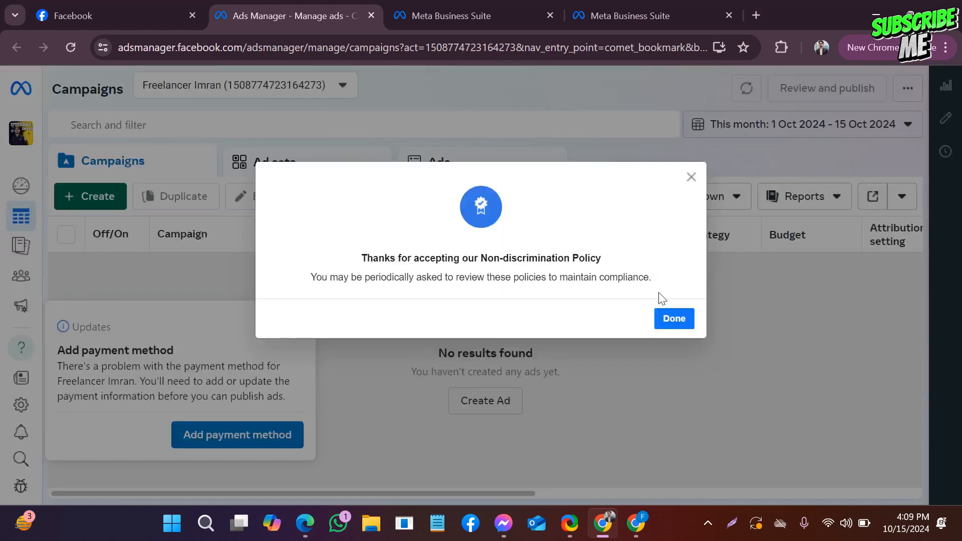
left_click(674, 319)
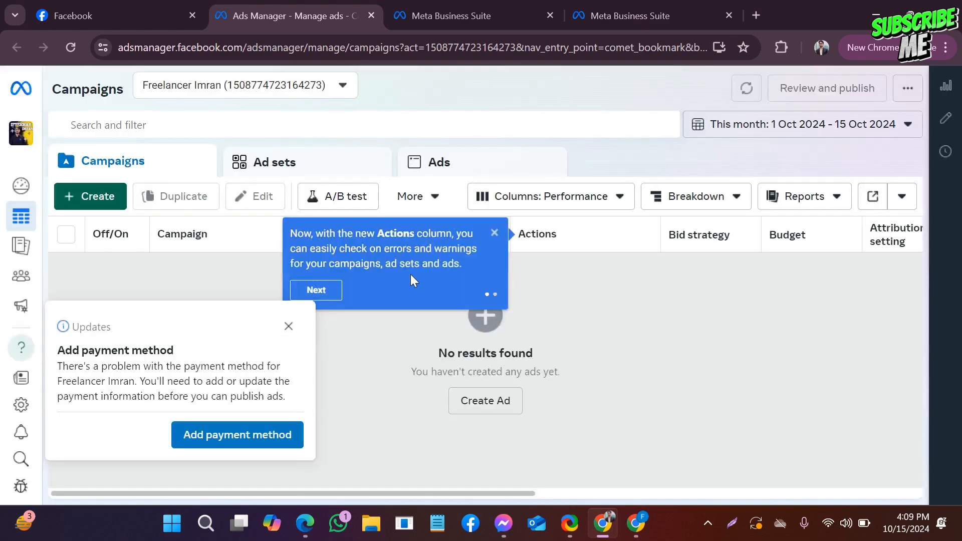
left_click(319, 288)
left_click(289, 328)
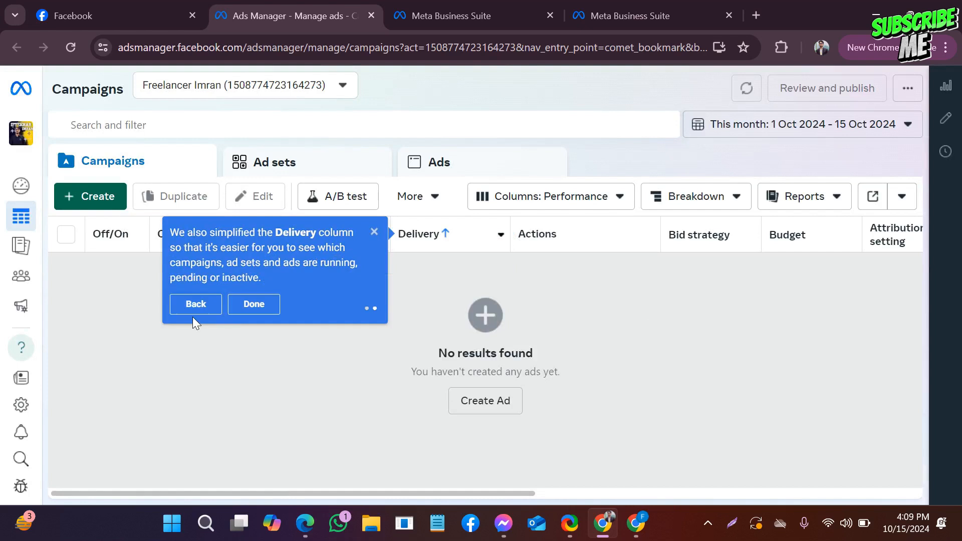
left_click(252, 309)
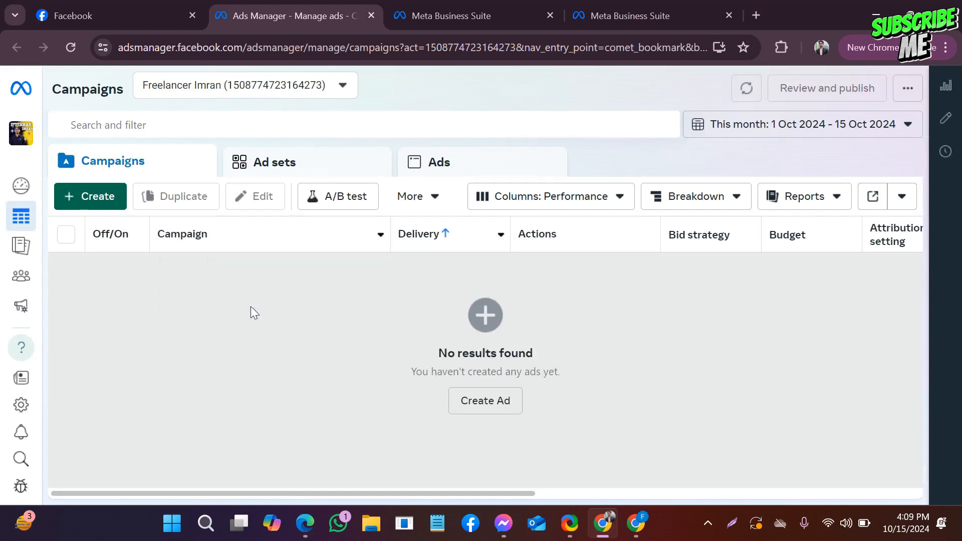
mouse_move(31, 153)
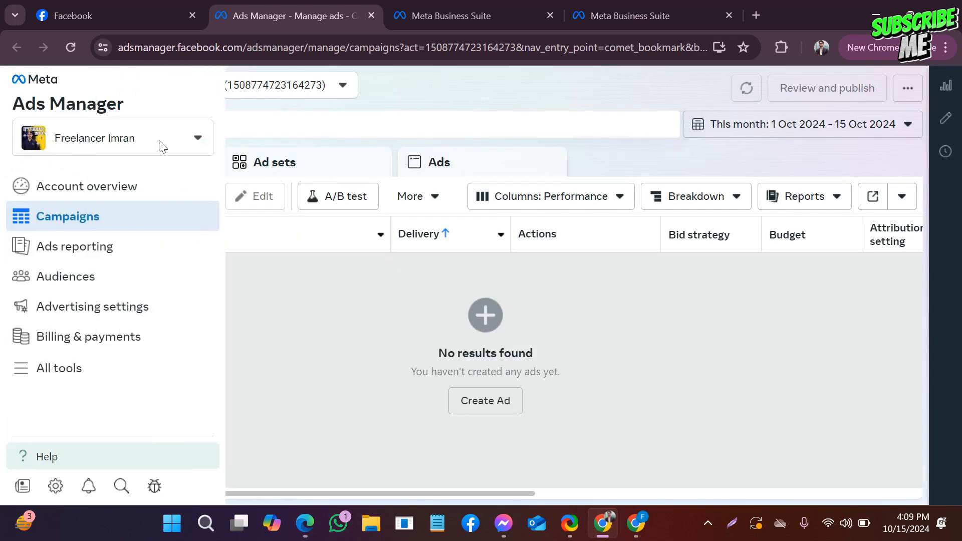
left_click(194, 143)
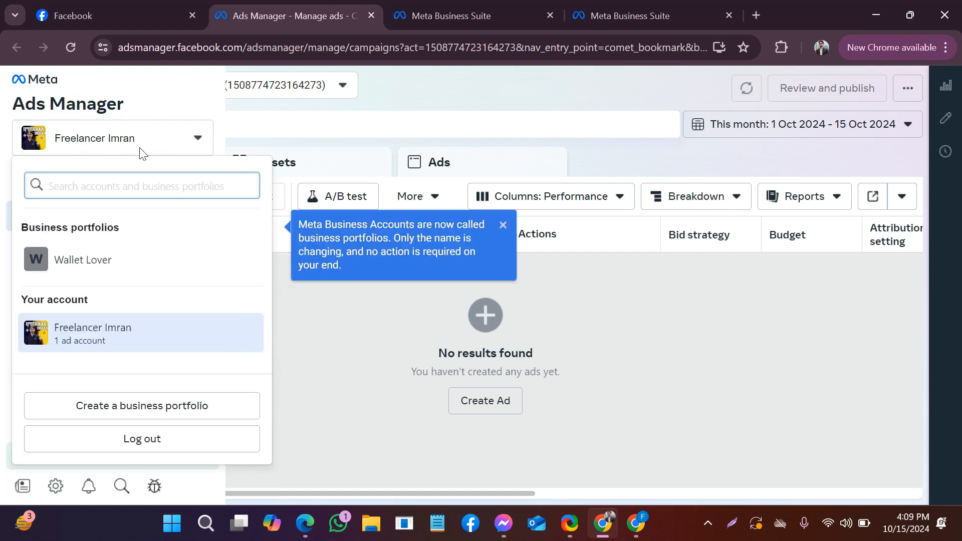
left_click(726, 529)
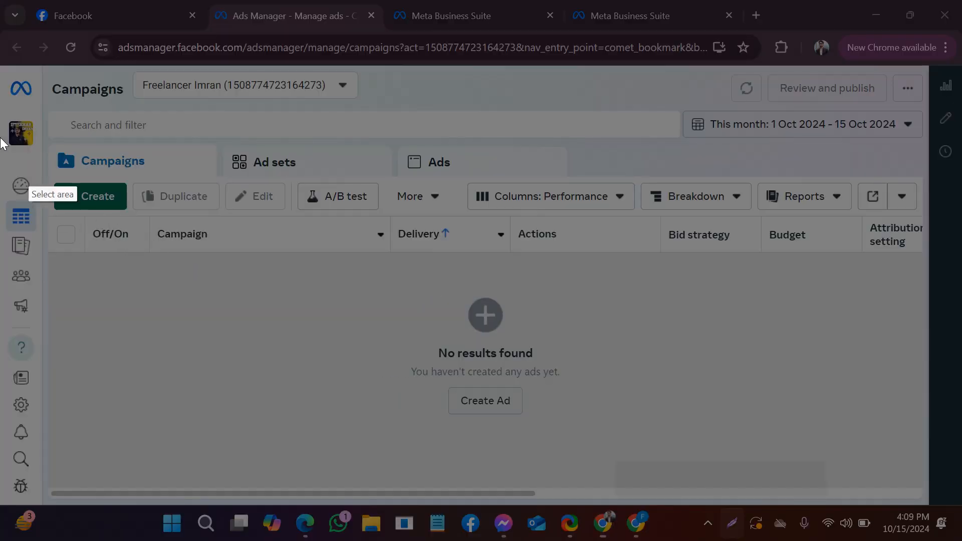
left_click_drag(1, 103, 76, 170)
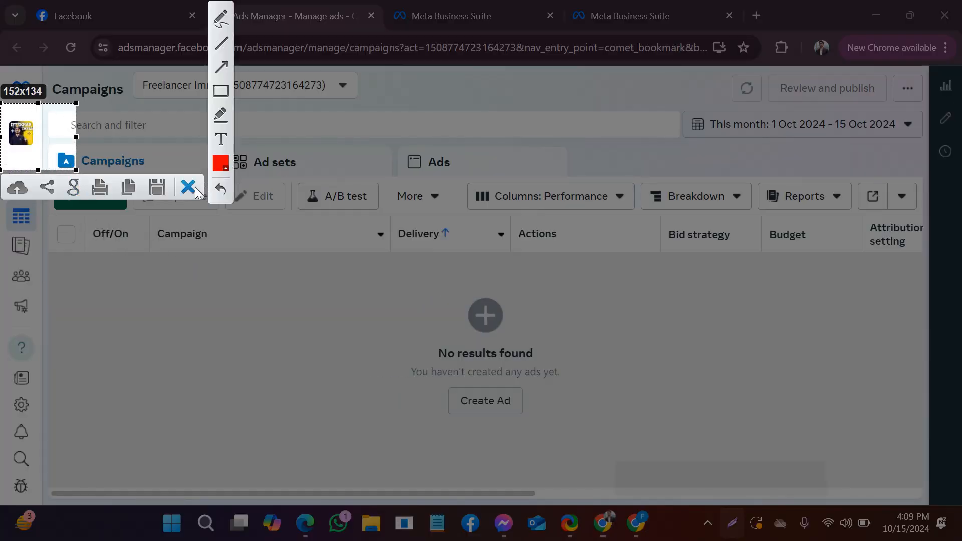
left_click(188, 187)
- Switch Ads Manager to the Wallet Lover business portfolio and open its Business settings
left_click(21, 133)
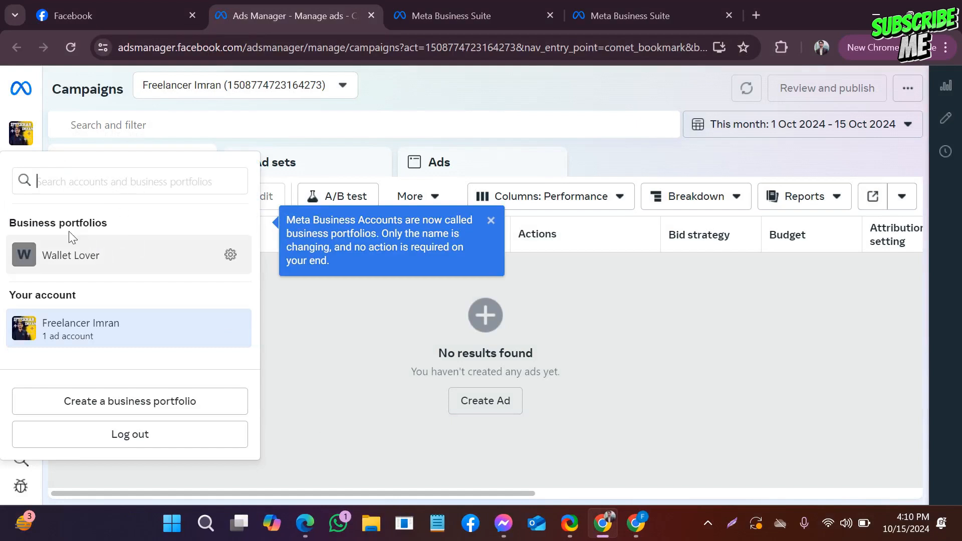
left_click(110, 267)
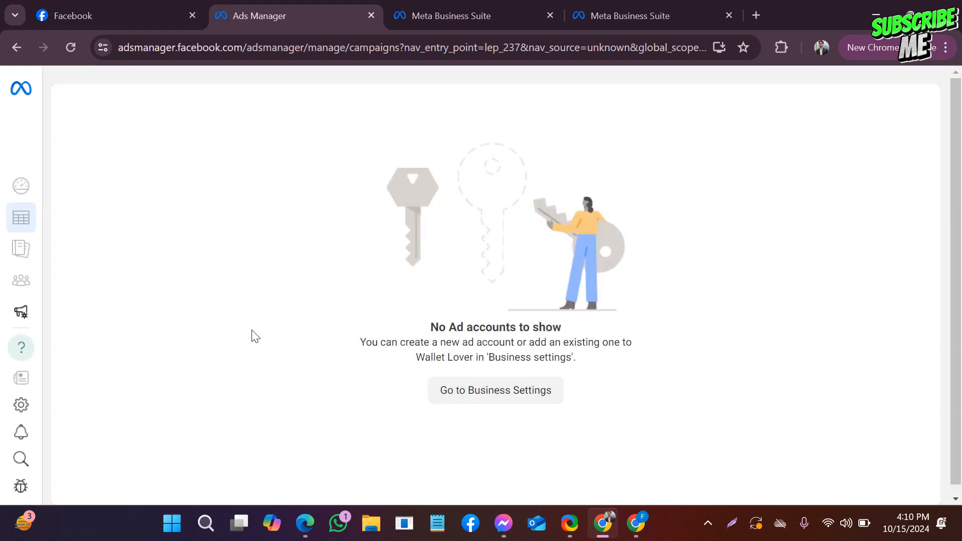
mouse_move(7, 196)
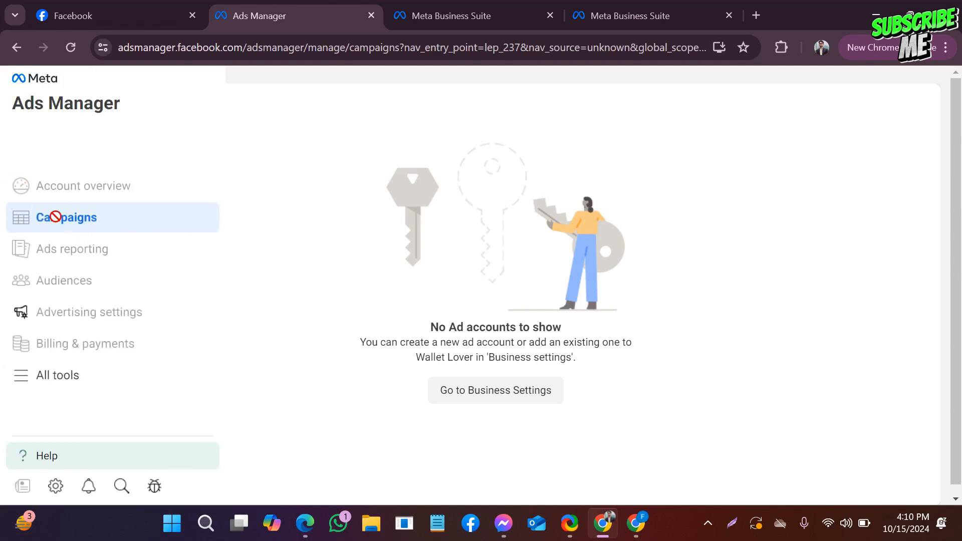
left_click(61, 381)
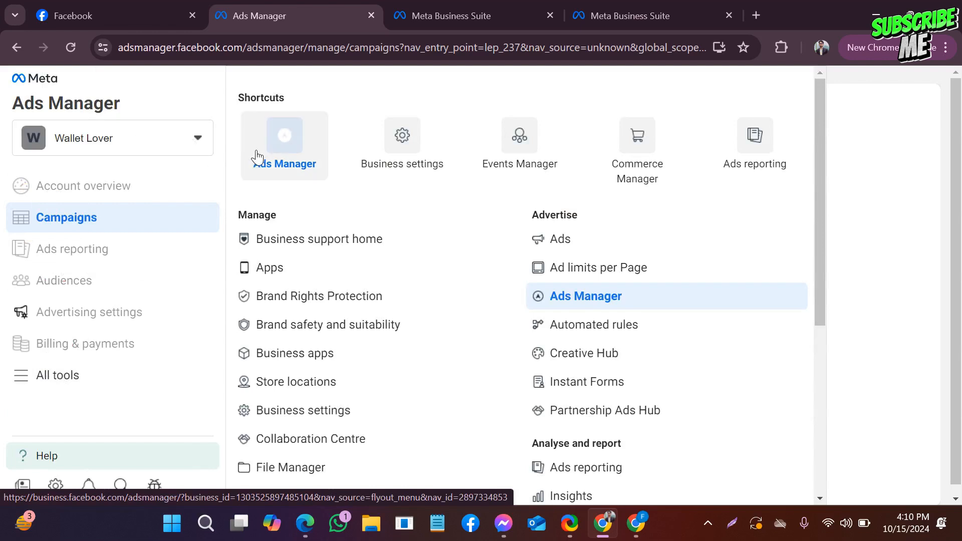
left_click(408, 155)
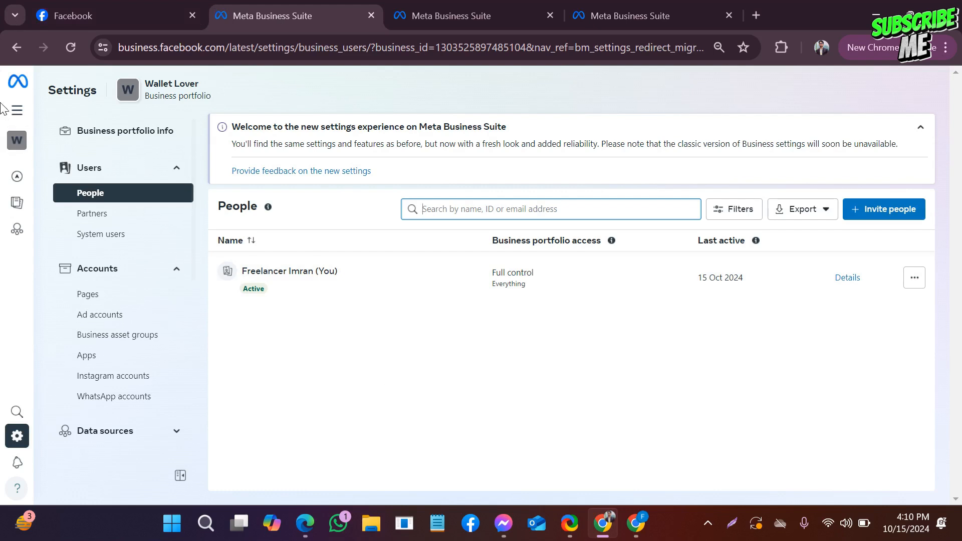
mouse_move(1, 106)
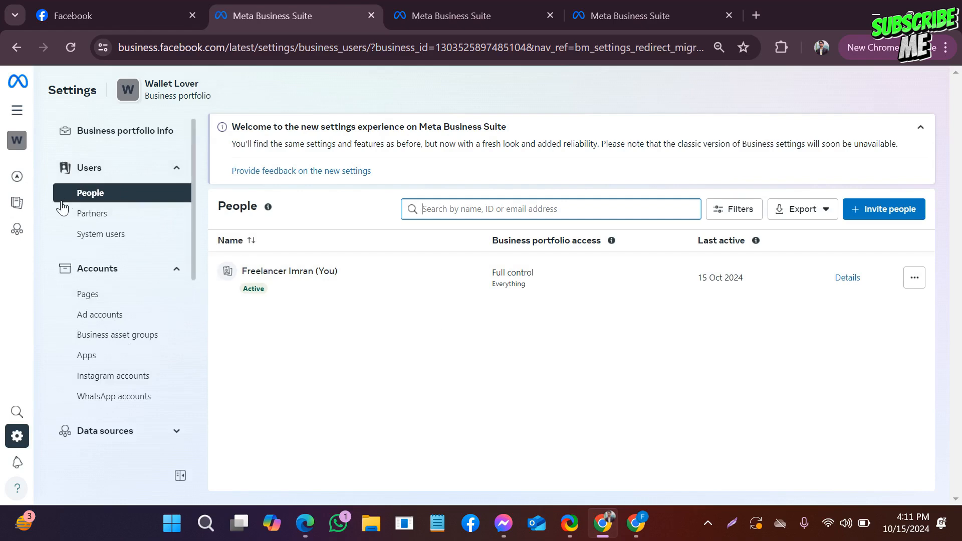
scroll(86, 226, "down", 10)
scroll(89, 228, "up", 10)
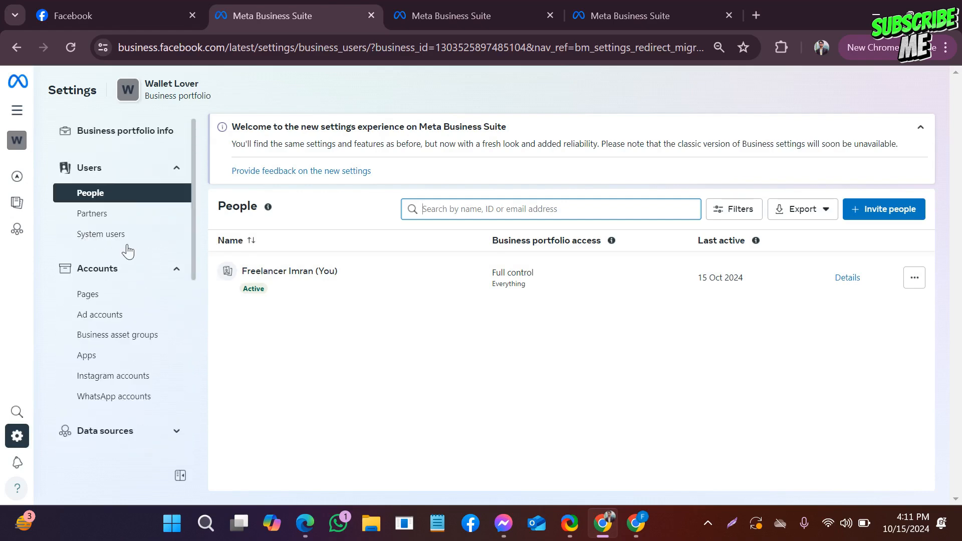